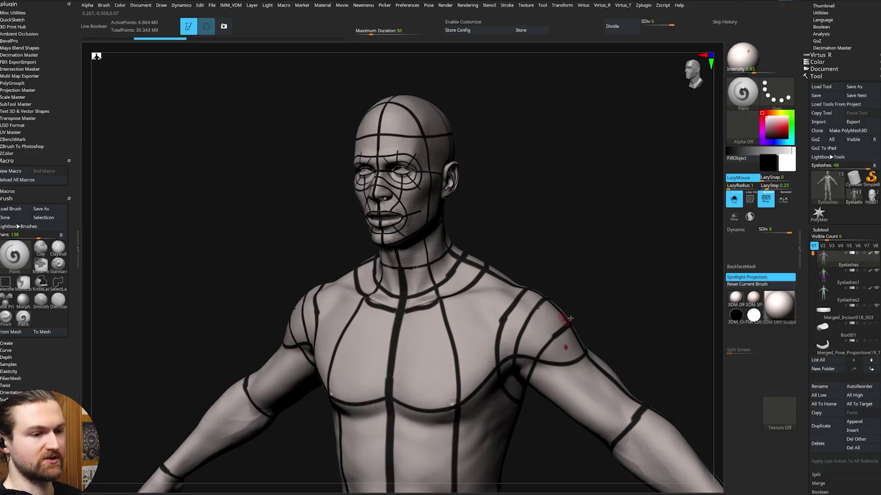
Step: Examine the painted edge-flow lines and coloured deformation zones on the body subtools
mouse_move(619, 300)
left_mouse_down("alt")
mouse_move(607, 209)
mouse_move(612, 237)
left_mouse_up("alt")
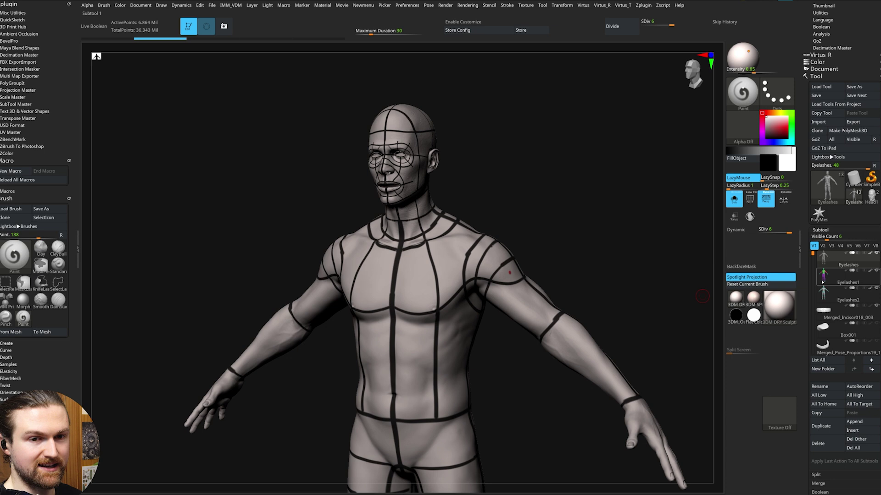
left_click(834, 275)
left_click_drag(584, 283, 565, 227, "alt")
left_click(826, 297)
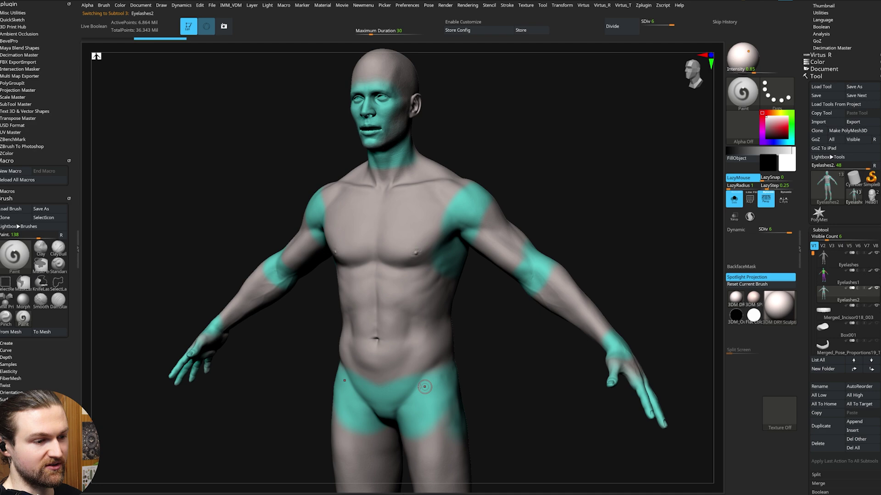
right_click_drag(510, 305, 532, 295)
left_click(825, 261)
mouse_move(599, 277)
right_mouse_down("ctrl")
mouse_move(582, 271)
mouse_move(587, 289)
mouse_move(582, 279)
right_mouse_up("ctrl")
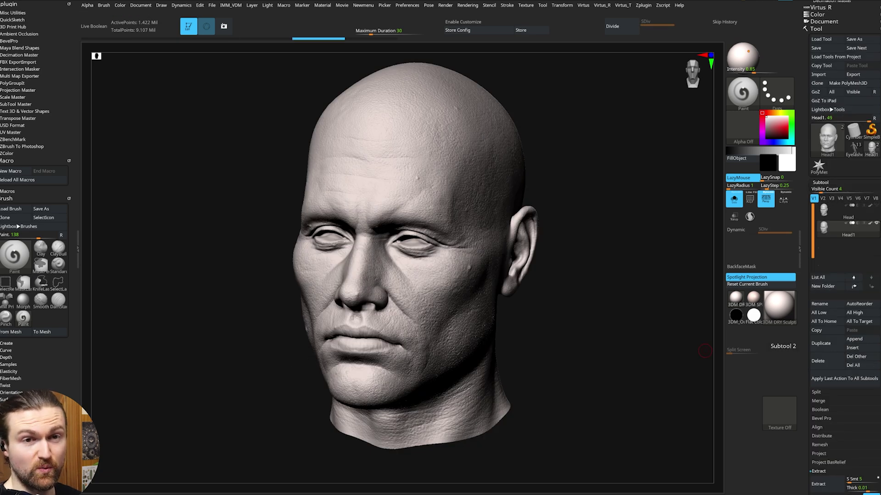
Step: Add a new layer named Wireframe Guide to the Head1 subtool
scroll(862, 192, "down", 3)
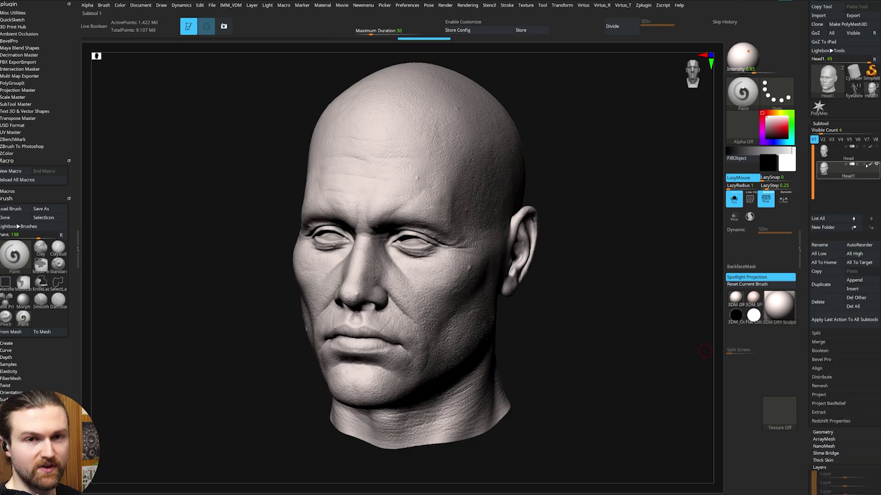
key("ctrl")
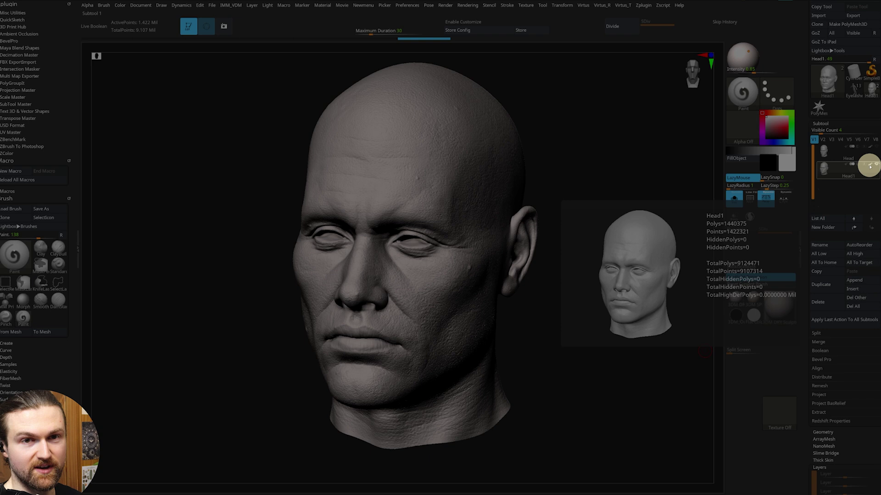
scroll(840, 244, "down", 10)
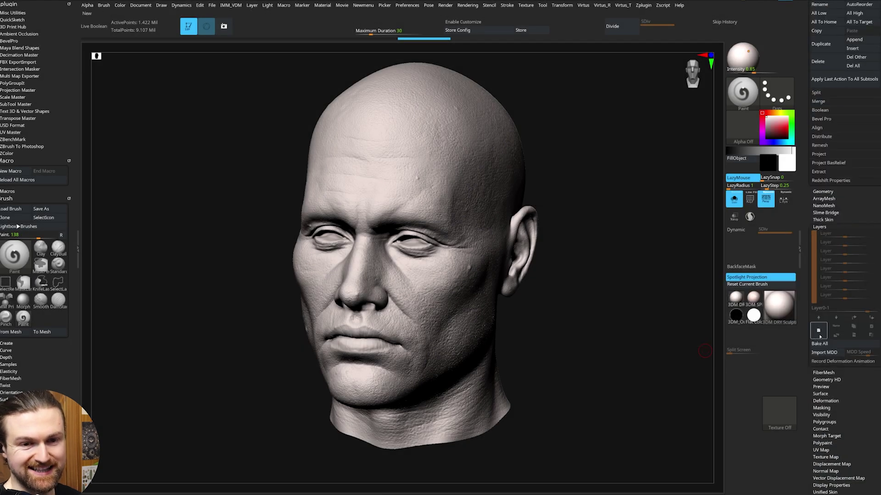
left_click(818, 331)
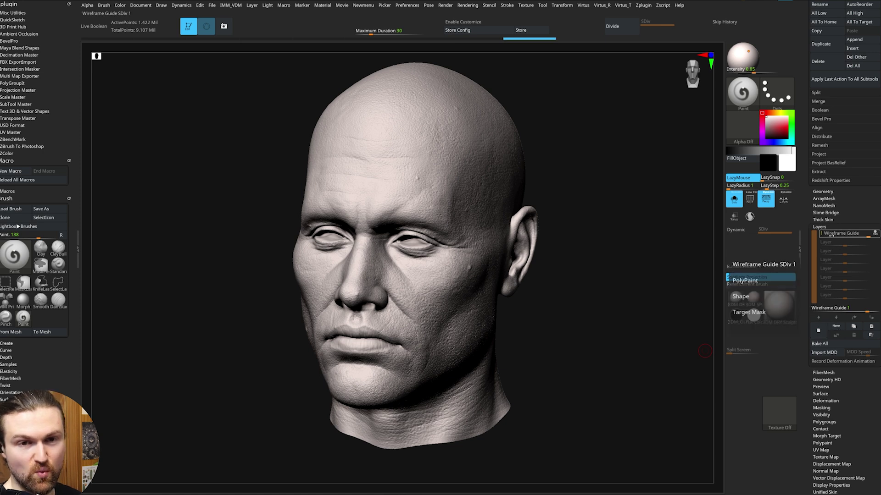
Step: Choose the Paint brush, undo a white test stroke on the forehead, and set the paint colour to black
left_click(120, 6)
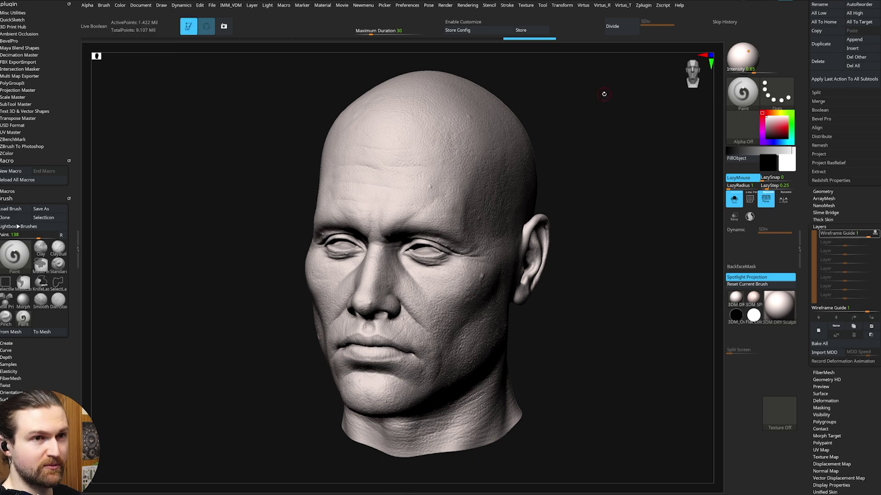
key("b")
key("p")
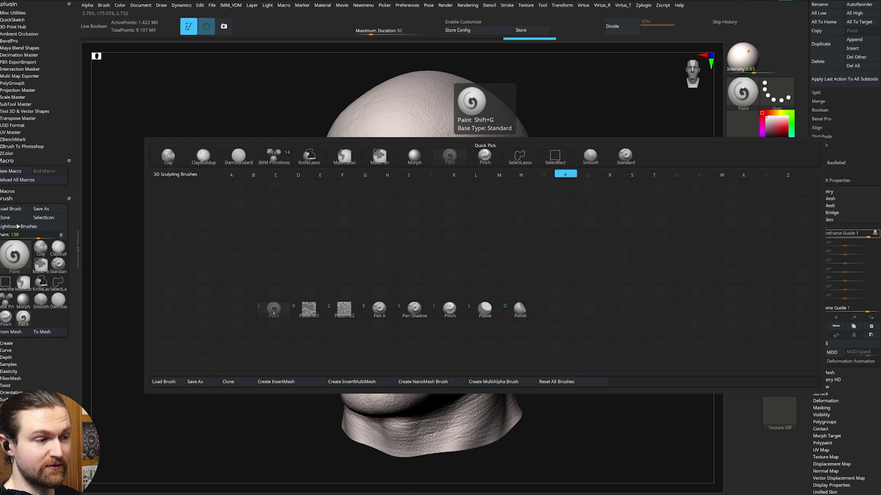
key("a")
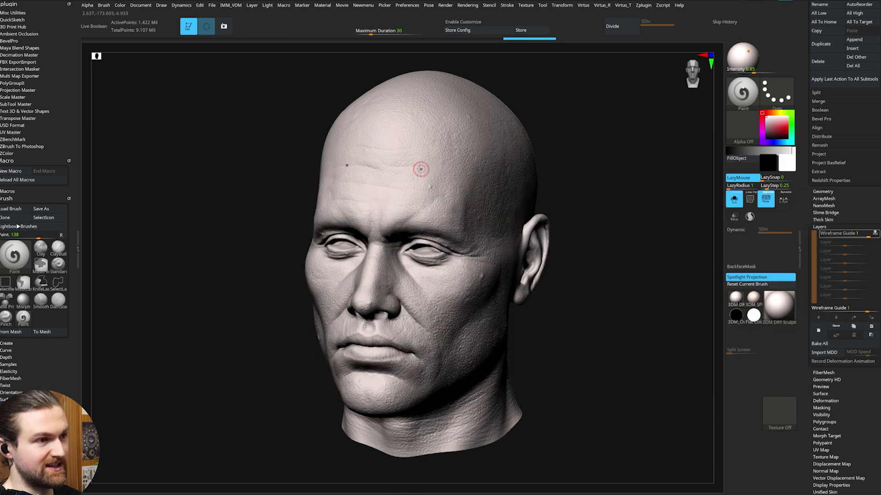
left_click_drag(415, 168, 440, 170)
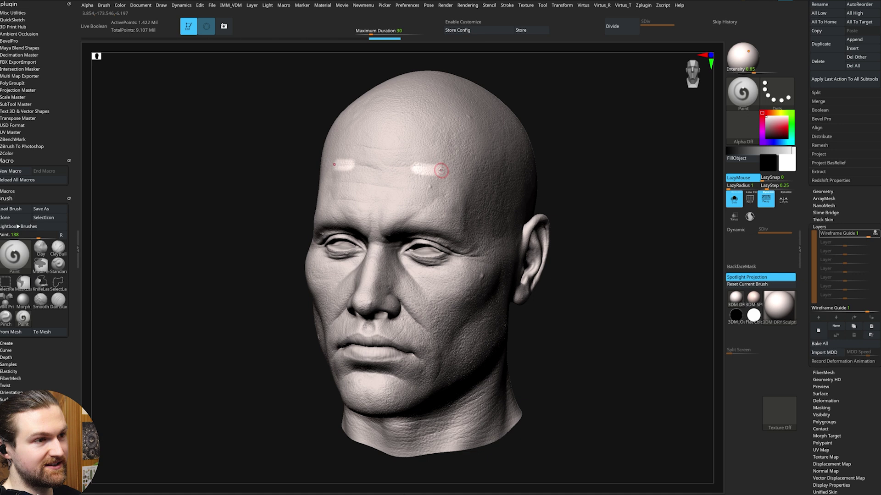
key("ctrl+z")
left_click_drag(729, 152, 707, 159)
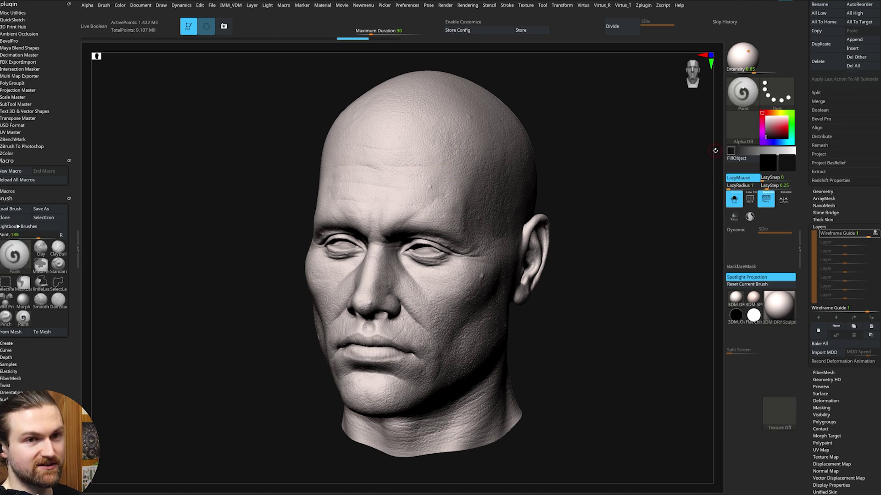
Step: Paint a mirrored black loop across the forehead, down the temples, under the eyes and up to the nose bridge
mouse_move(422, 180)
left_mouse_down()
mouse_move(433, 181)
mouse_move(486, 250)
mouse_move(464, 288)
mouse_move(423, 296)
mouse_move(385, 263)
left_mouse_up()
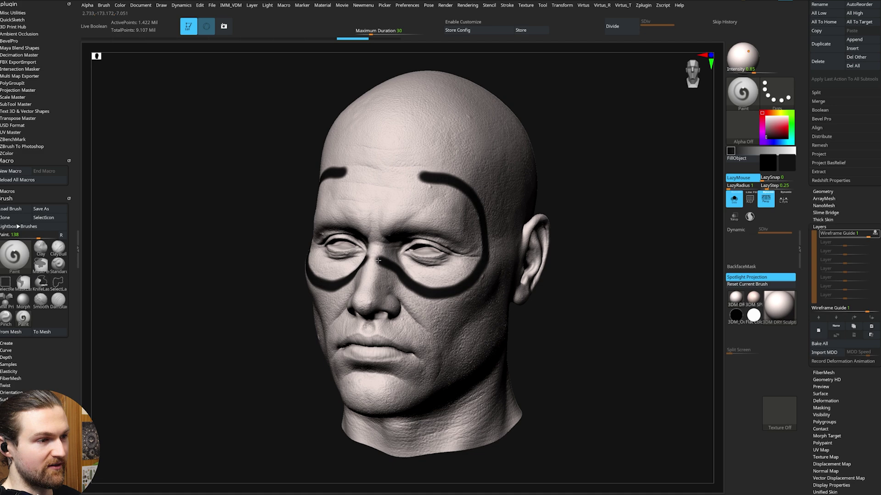
left_click_drag(383, 175, 434, 179)
left_click_drag(615, 189, 672, 187)
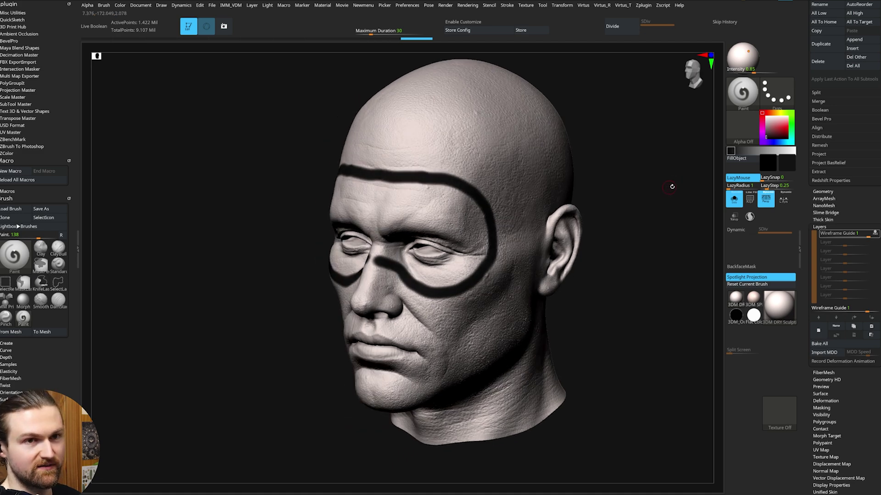
left_click_drag(673, 224, 658, 234, "alt")
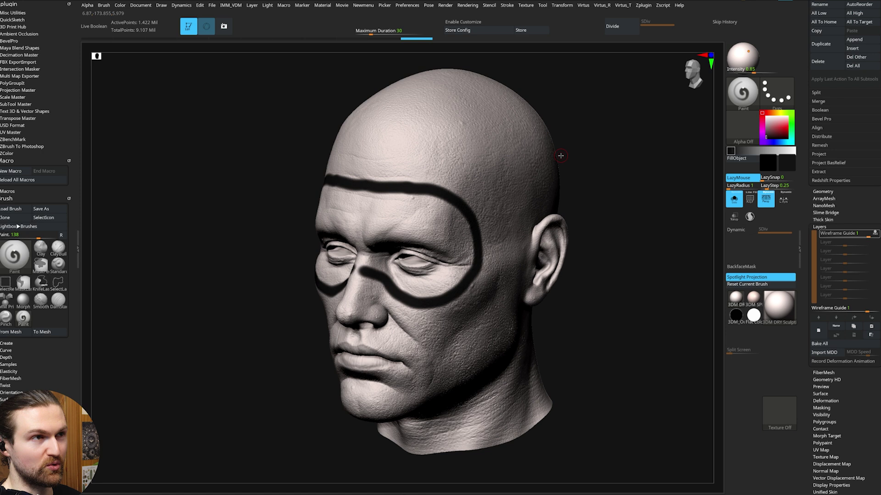
Step: Set the brush's LazyRadius to 82 and paint a stabilised stroke from the forehead down the side of the face
mouse_move(421, 166)
left_mouse_down("ctrl")
mouse_move(441, 158)
mouse_move(502, 188)
left_mouse_up("ctrl")
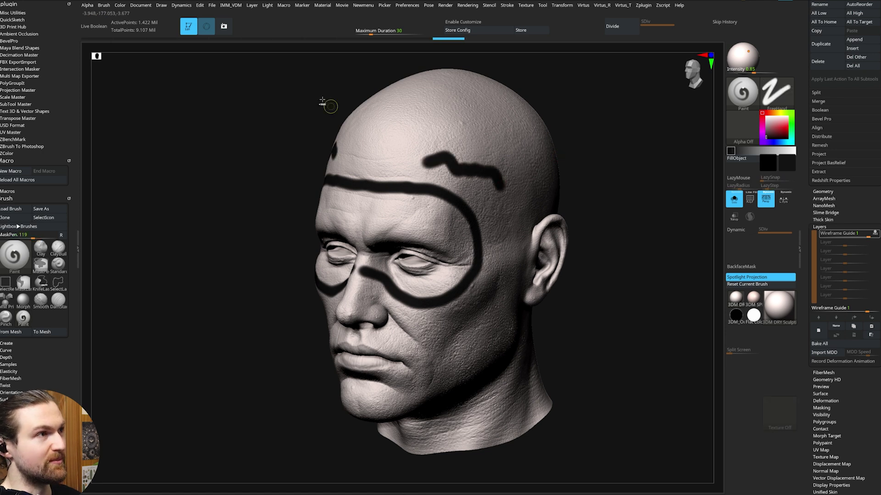
key("ctrl+z")
left_click(509, 5)
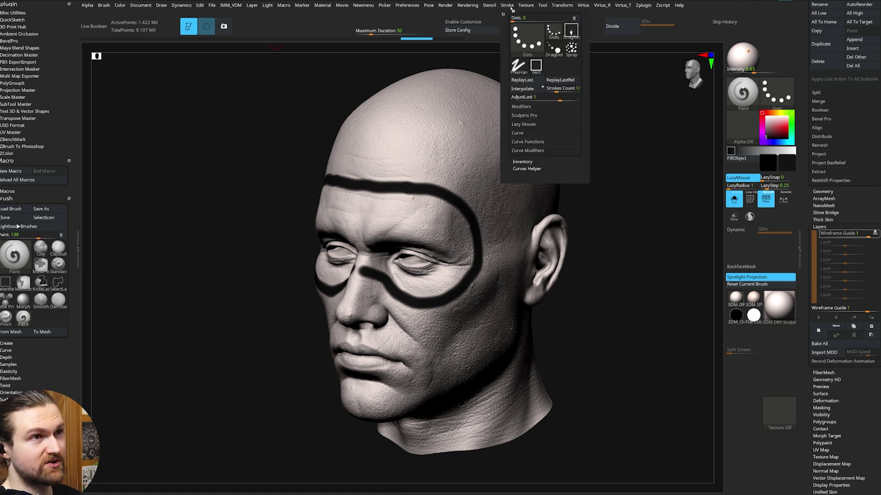
left_click(524, 125)
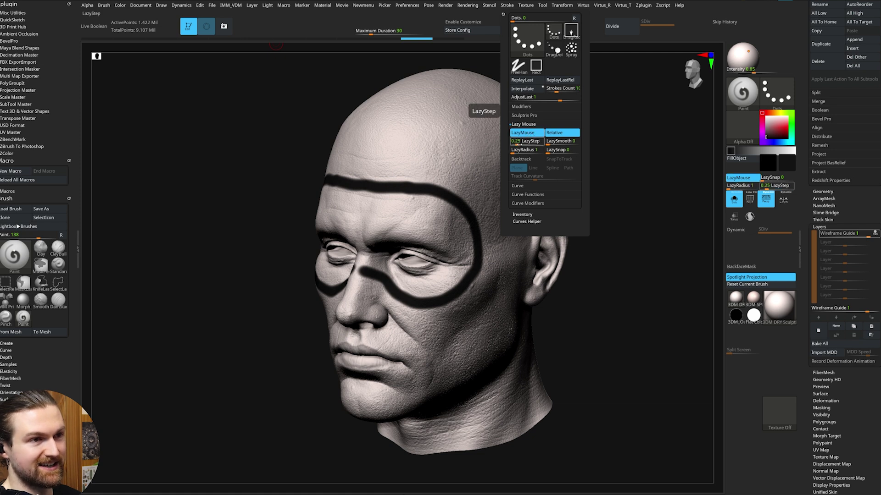
left_click_drag(514, 152, 532, 152)
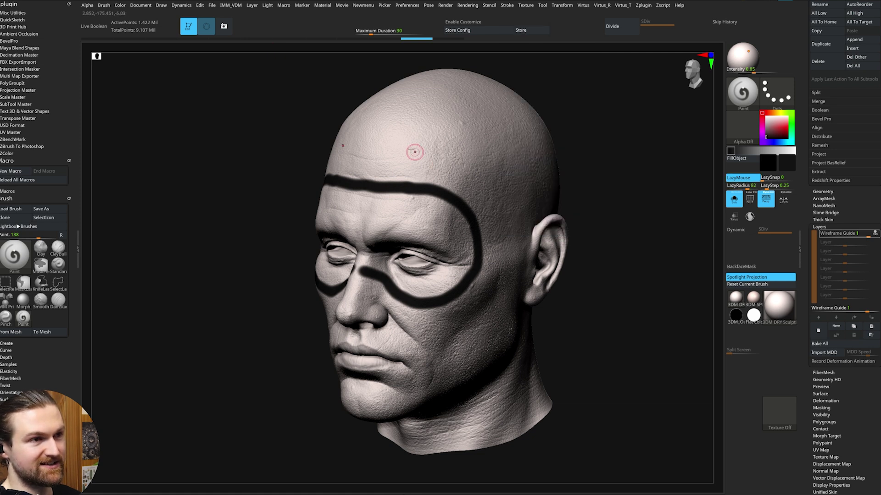
mouse_move(413, 149)
left_mouse_down()
mouse_move(479, 128)
mouse_move(495, 145)
mouse_move(487, 184)
mouse_move(521, 186)
mouse_move(537, 208)
mouse_move(499, 250)
mouse_move(499, 301)
left_mouse_up()
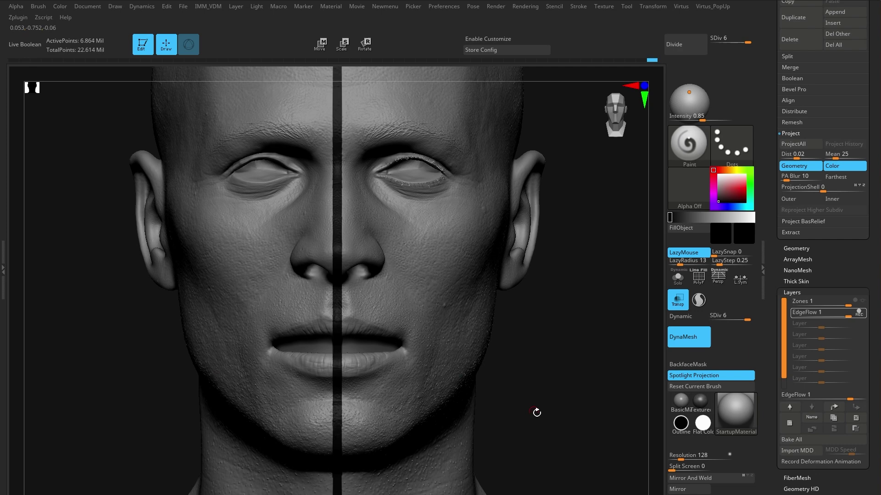
Step: Paint a thin black outline around the border of the lips on the EdgeFlow layer
left_click_drag(519, 373, 472, 364)
mouse_move(191, 413)
left_mouse_down("alt")
mouse_move(212, 407)
mouse_move(202, 424)
left_mouse_up("alt")
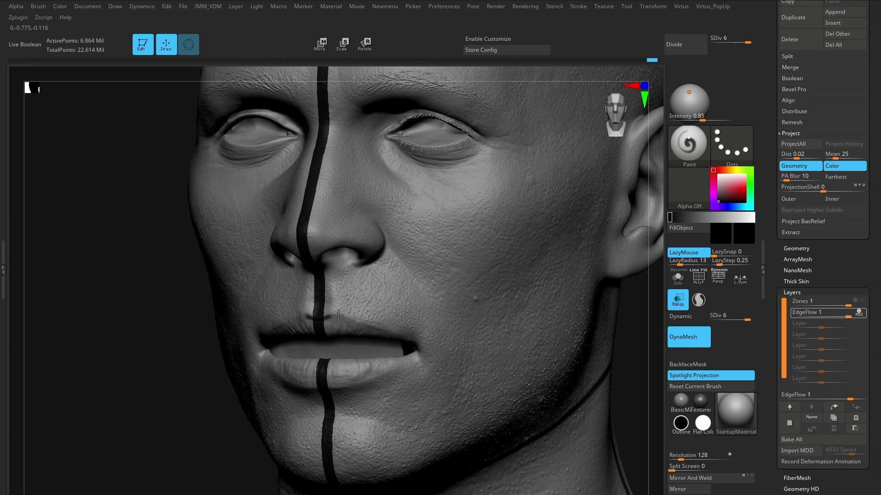
mouse_move(338, 315)
left_mouse_down()
mouse_move(393, 329)
mouse_move(407, 371)
mouse_move(322, 388)
left_mouse_up()
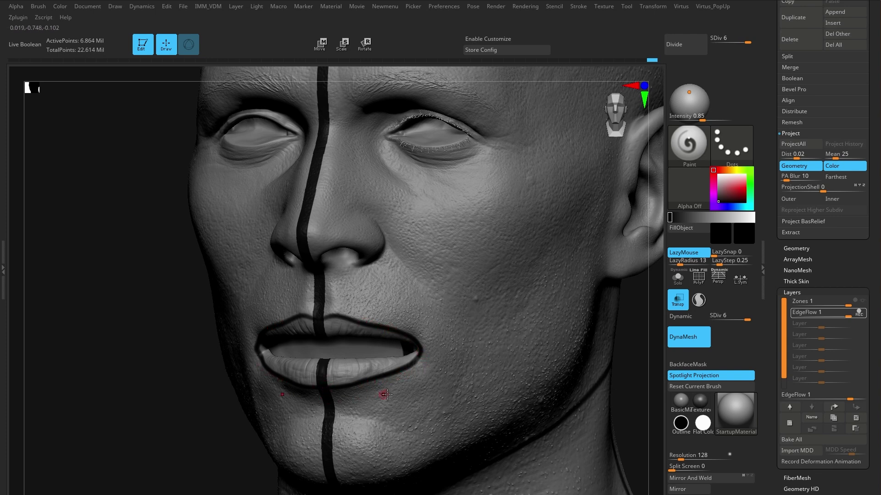
Step: Paint a second loop around the mouth and short spokes joining it to the lip outline
mouse_move(323, 304)
left_mouse_down()
mouse_move(402, 316)
mouse_move(435, 349)
mouse_move(412, 389)
mouse_move(337, 401)
left_mouse_up()
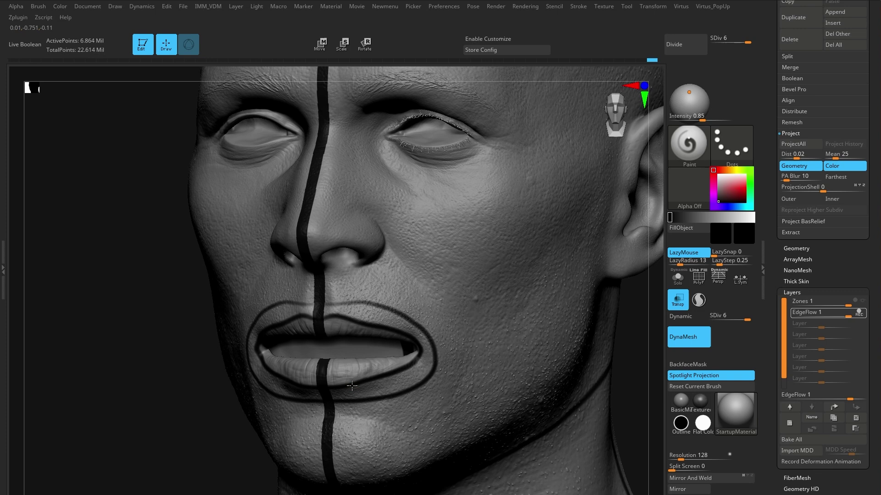
mouse_move(390, 380)
left_mouse_down()
mouse_move(417, 368)
mouse_move(418, 352)
left_mouse_up()
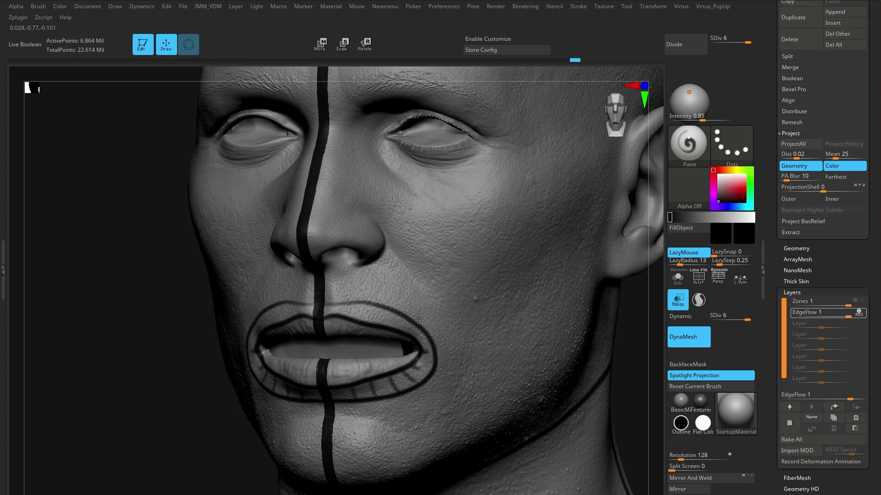
left_click_drag(417, 318, 337, 302)
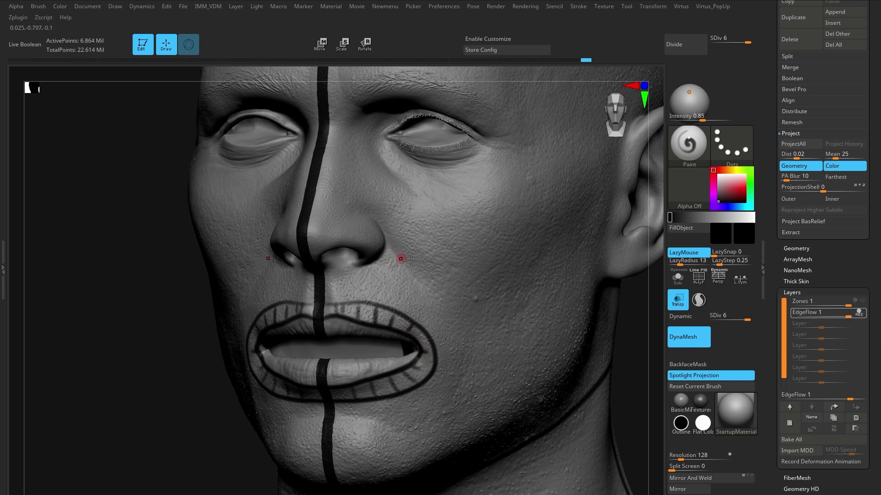
Step: Undo the spokes and the outer mouth loop, keeping only the lip outline
key("ctrl+z")
key("ctrl+z")
key("ctrl+z")
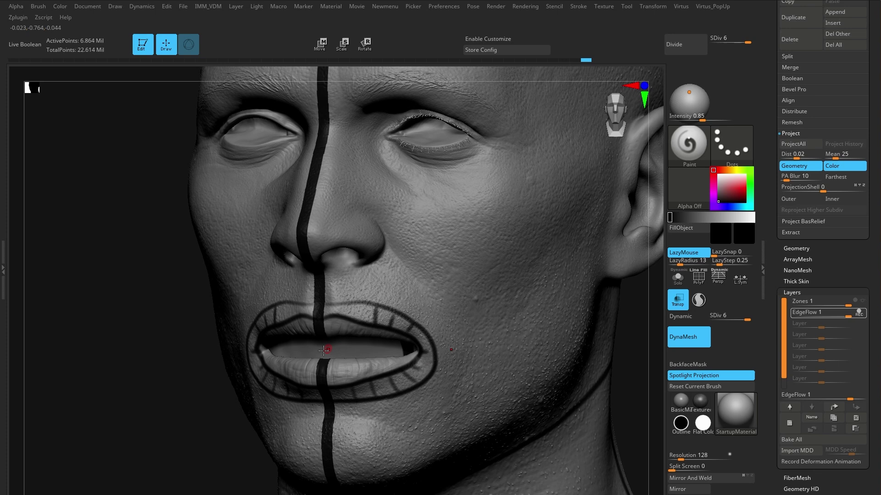
key("ctrl")
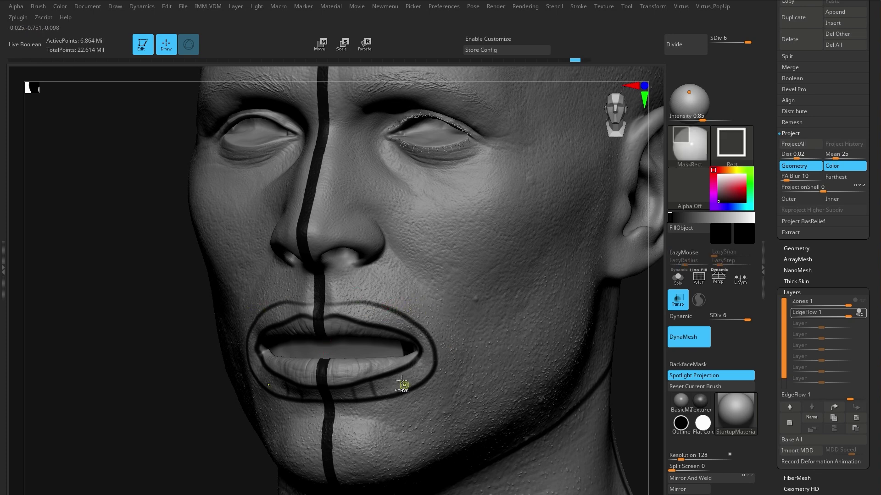
key("ctrl+z")
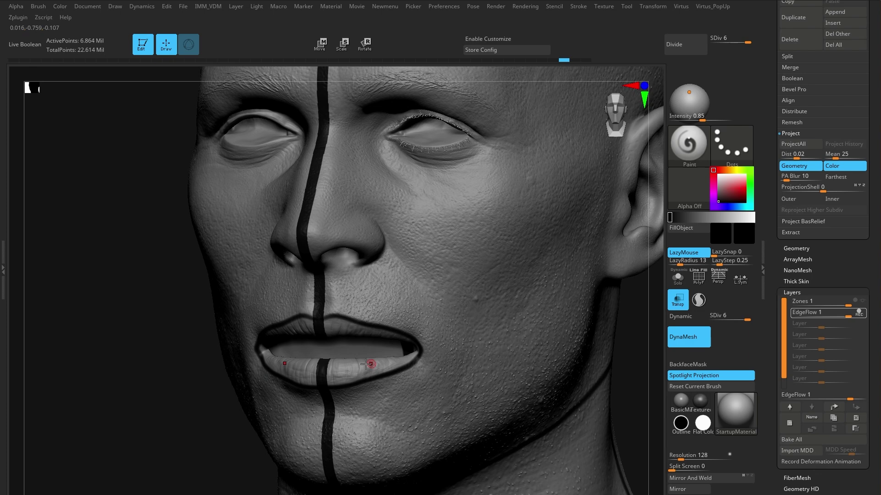
Step: Paint a black outline around the rim of the nostrils
left_click_drag(196, 383, 189, 344)
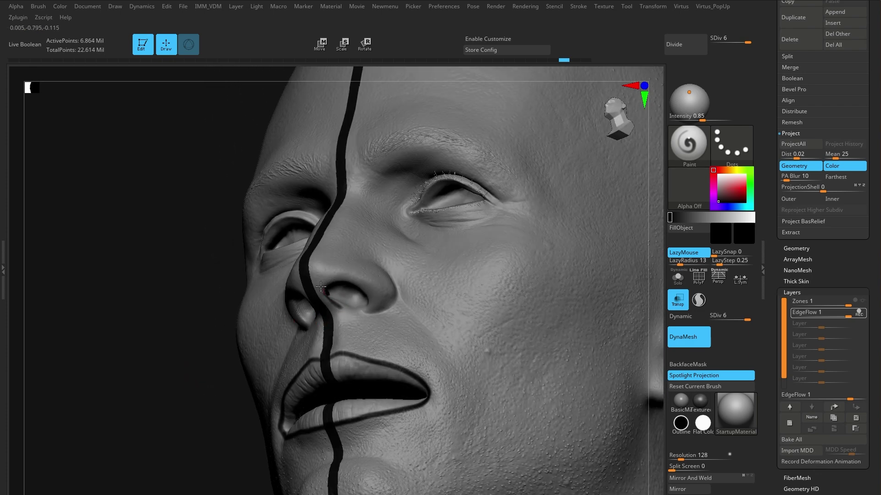
mouse_move(365, 290)
left_mouse_down()
mouse_move(361, 316)
mouse_move(340, 307)
left_mouse_up()
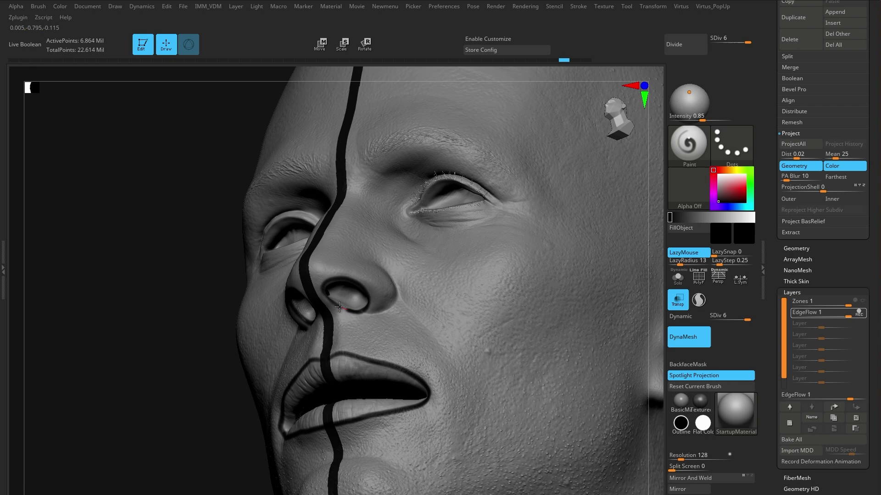
left_click_drag(199, 425, 177, 439)
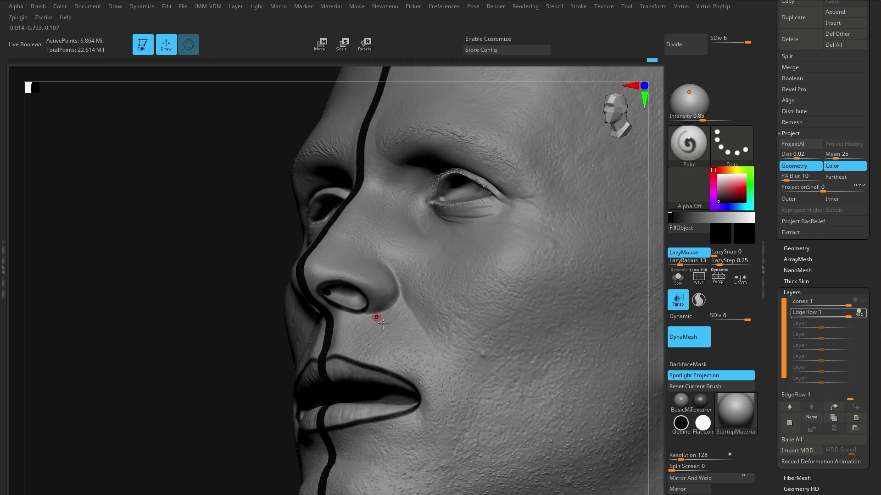
Step: Hide the eyelashes and paint a mirrored black outline along the upper and lower eyelid edges
left_click_drag(240, 365, 328, 386)
left_click_drag(582, 398, 570, 375, "alt")
left_click_drag(555, 328, 608, 456, "shift")
left_click_drag(873, 137, 866, 197)
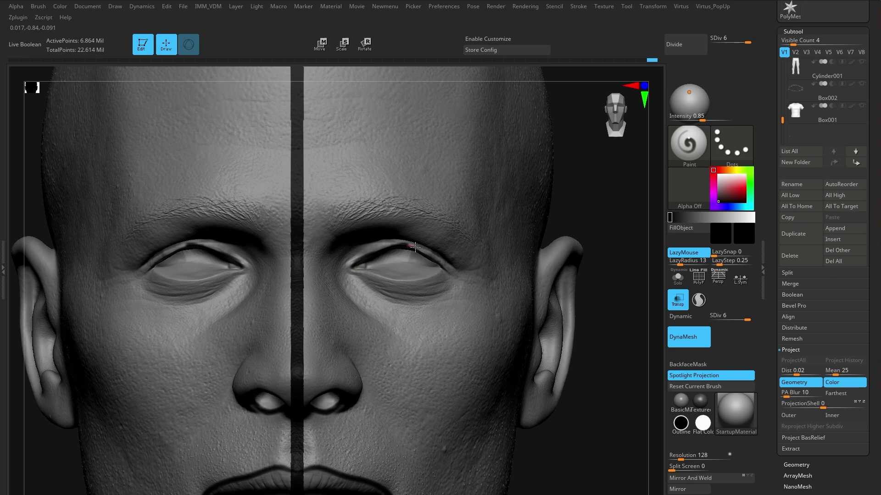
left_click_drag(414, 248, 433, 256)
left_click(365, 280)
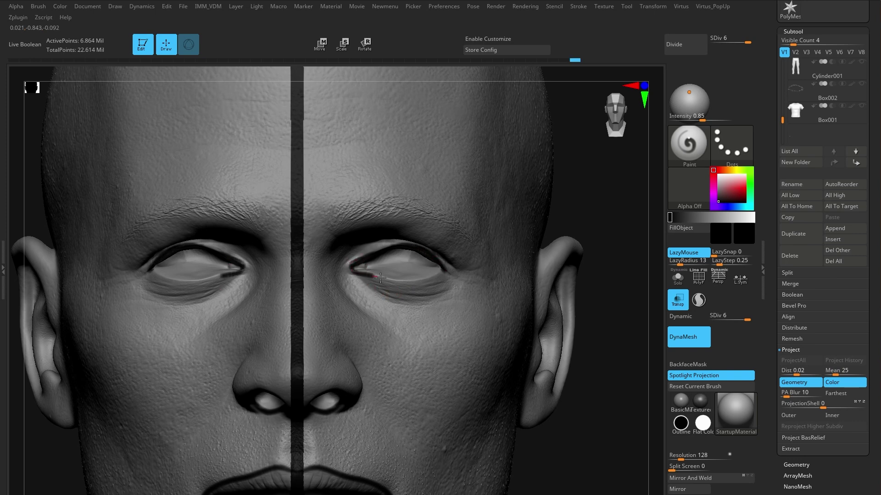
mouse_move(380, 277)
left_mouse_down()
mouse_move(415, 280)
mouse_move(446, 270)
left_mouse_up()
left_click_drag(593, 220, 543, 223)
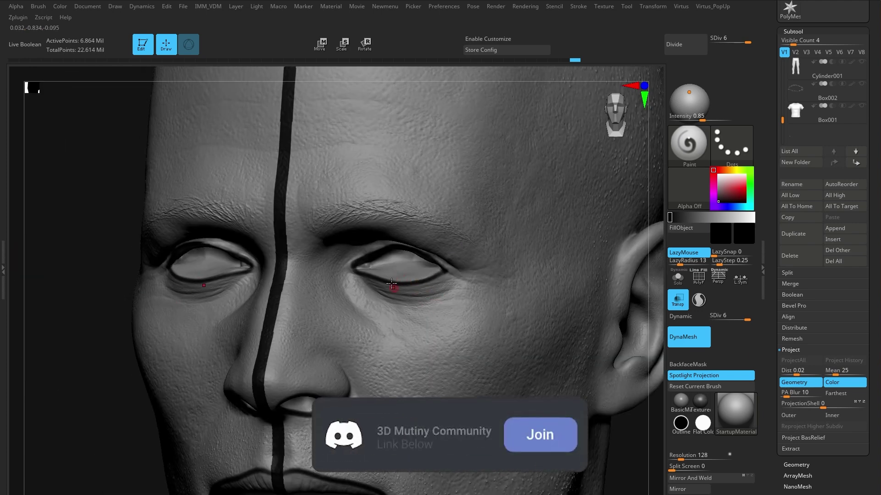
left_click_drag(88, 271, 139, 272)
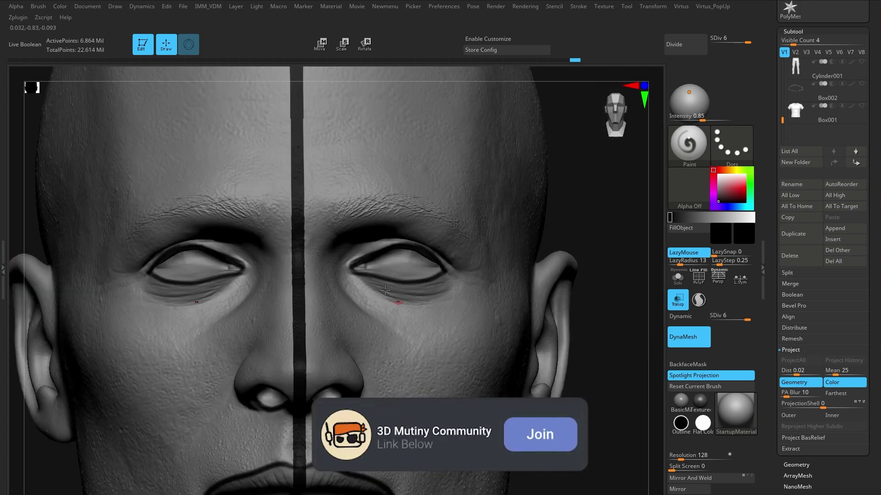
Step: Paint a mirrored black loop around each eye socket, running under the brow and across the upper cheek
left_click_drag(629, 208, 639, 220)
mouse_move(640, 348)
left_mouse_down("alt")
mouse_move(594, 390)
mouse_move(576, 432)
left_mouse_up("alt")
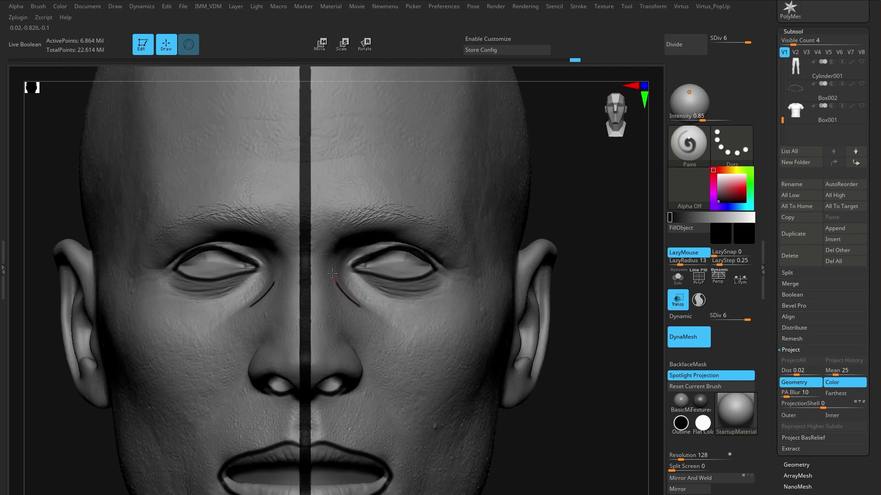
mouse_move(339, 229)
left_mouse_down()
mouse_move(416, 214)
mouse_move(458, 250)
mouse_move(469, 278)
mouse_move(454, 323)
mouse_move(422, 331)
mouse_move(358, 306)
left_mouse_up()
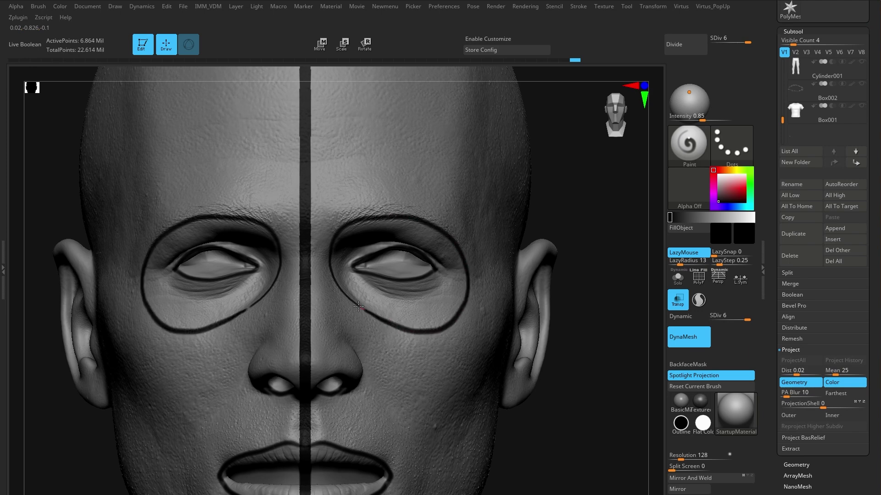
left_click_drag(550, 309, 395, 261)
left_click_drag(280, 242, 317, 219)
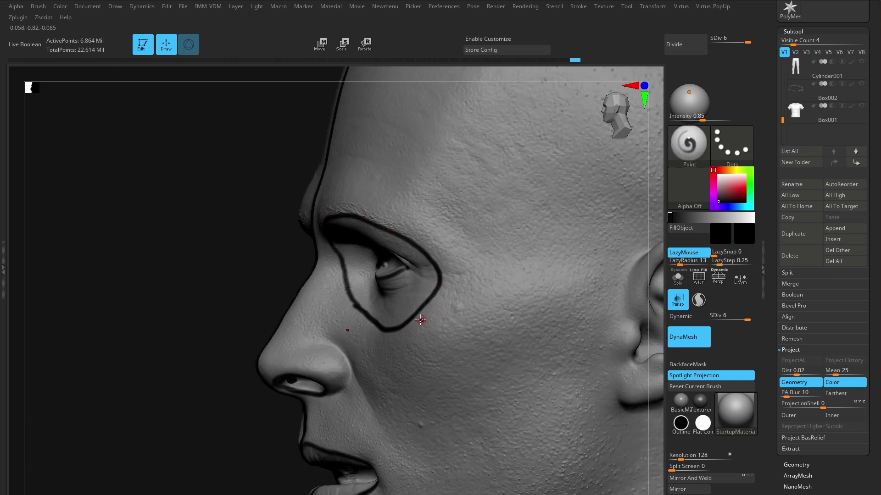
left_click_drag(230, 306, 396, 318)
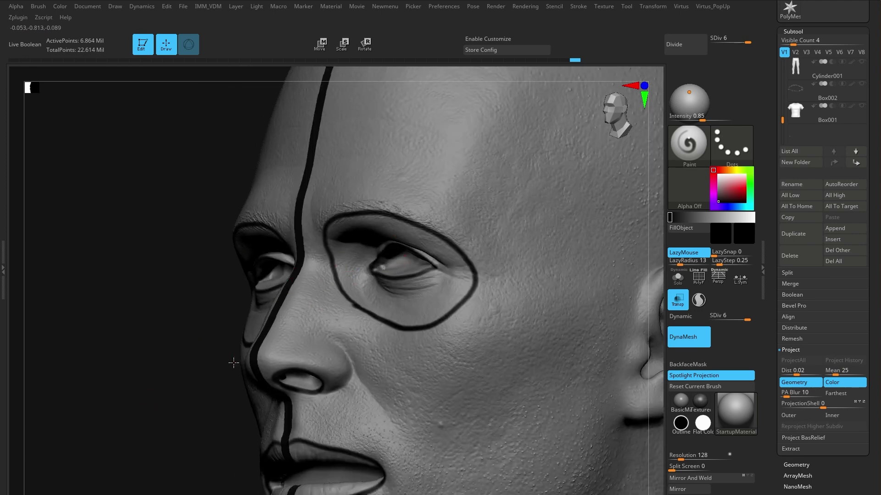
right_click_drag(342, 308, 339, 321)
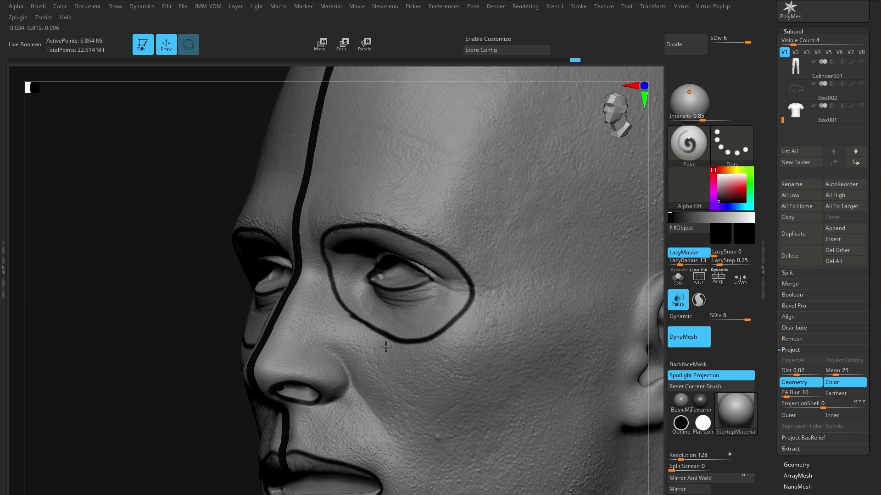
right_click_drag(280, 331, 156, 369)
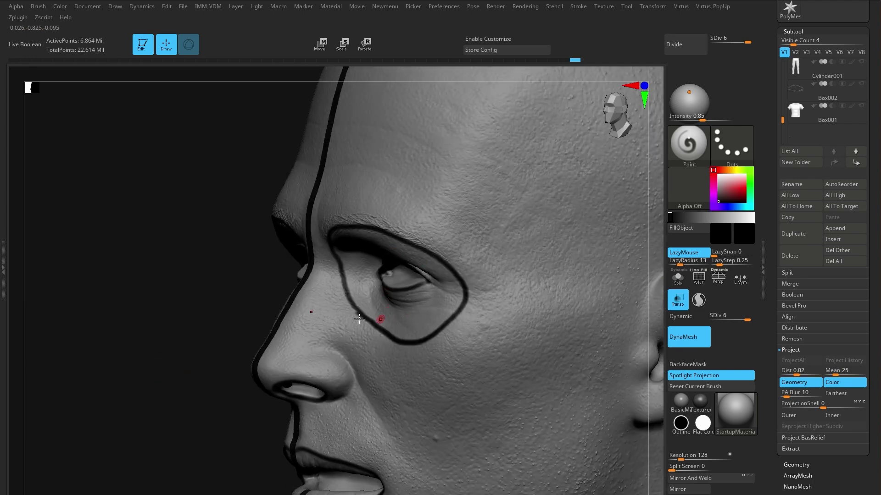
right_click_drag(161, 420, 256, 367)
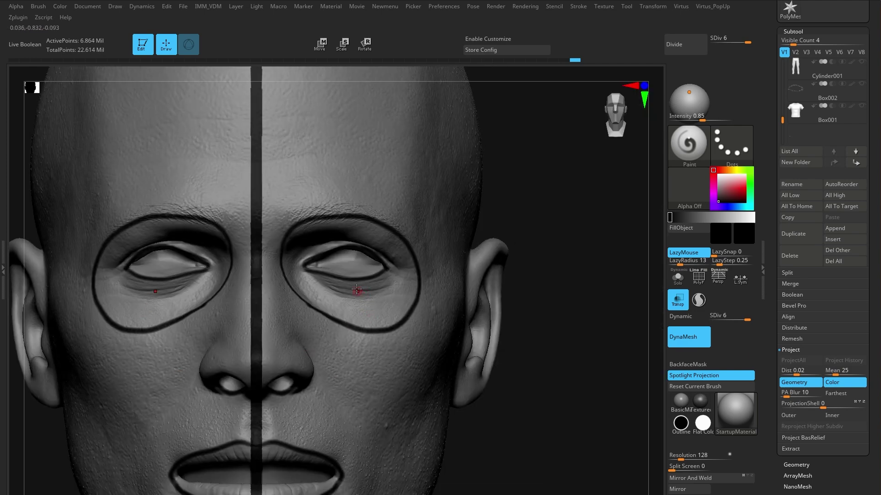
Step: Paint short spokes above and below the eye, between the eyelid outline and the eye-socket loop
mouse_move(353, 294)
left_mouse_down()
mouse_move(353, 328)
mouse_move(353, 280)
left_mouse_up()
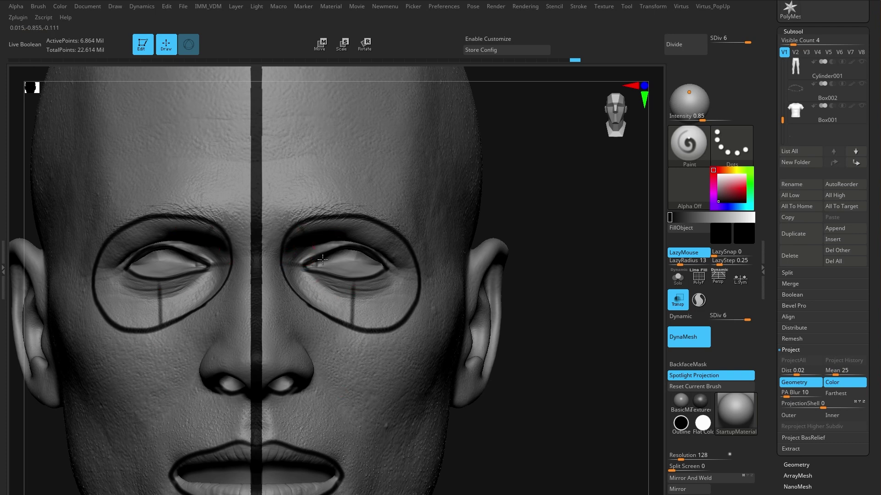
mouse_move(328, 219)
left_mouse_down()
mouse_move(337, 243)
mouse_move(364, 243)
left_mouse_up()
left_click_drag(385, 226, 381, 252)
mouse_move(323, 316)
left_mouse_down()
mouse_move(344, 279)
mouse_move(323, 283)
mouse_move(316, 274)
left_mouse_up()
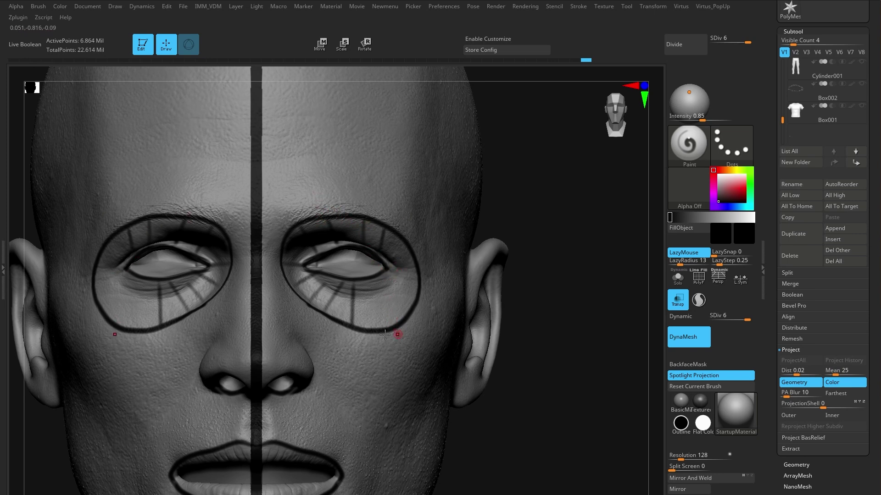
Step: Undo the spokes around the eyes, keeping the eyelid outlines and eye-socket loops
key("ctrl")
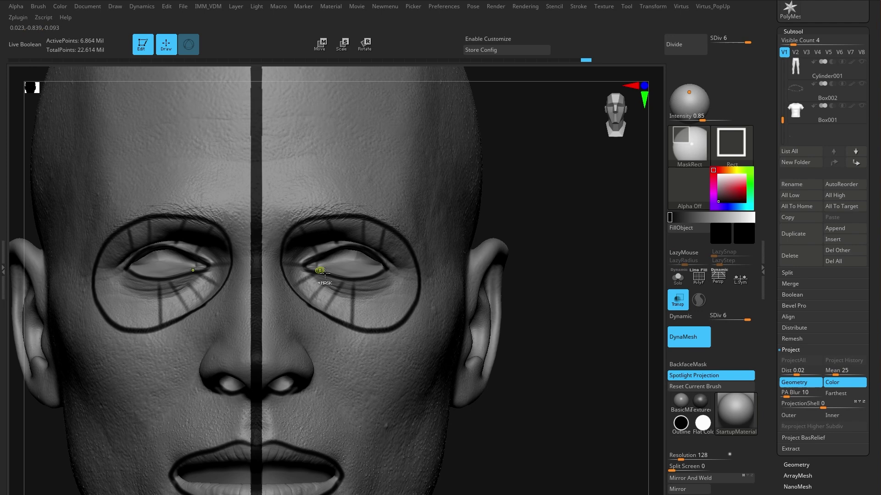
key("ctrl+z")
key("ctrl+z")
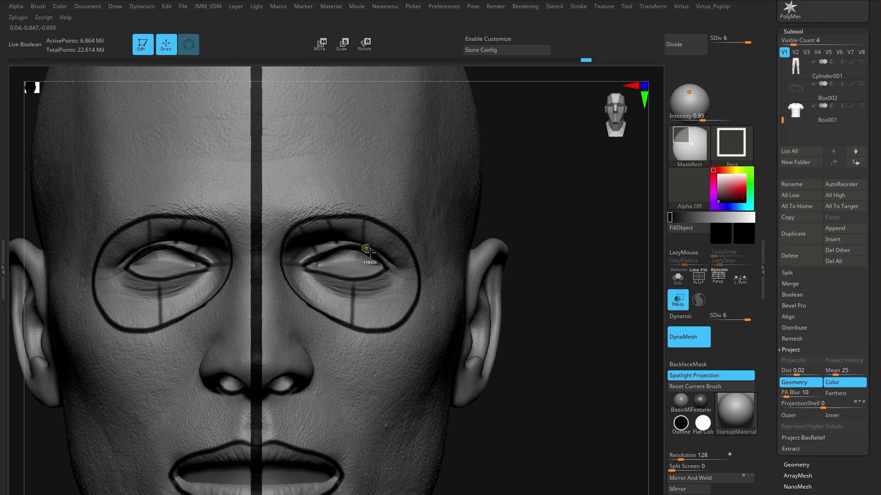
Step: Paint a black line down the front edge of the ear and under the earlobe, where it meets the head
mouse_move(352, 367)
left_mouse_down()
mouse_move(352, 320)
mouse_move(375, 248)
left_mouse_up()
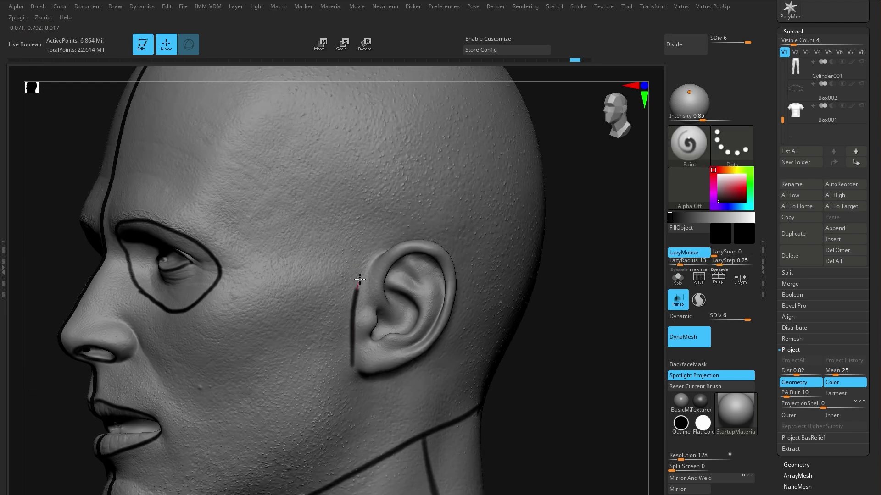
left_click_drag(521, 400, 477, 358)
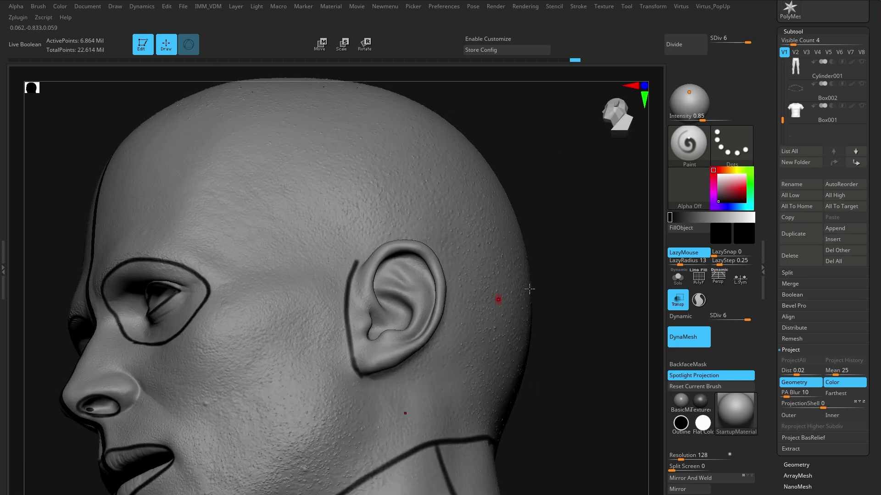
right_click_drag(497, 299, 361, 375)
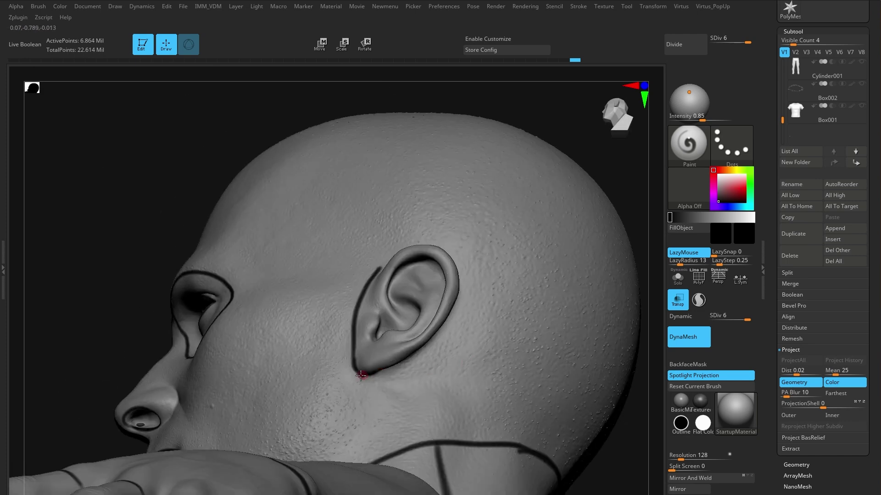
right_click_drag(104, 299, 305, 285)
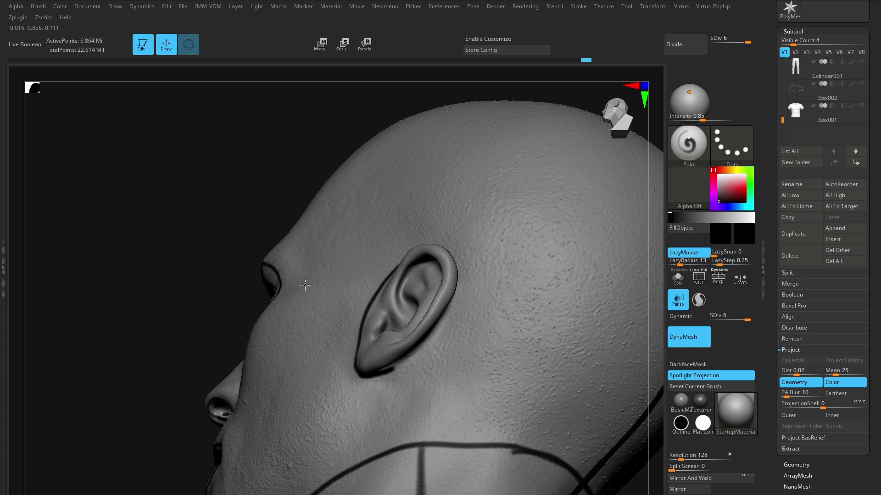
Step: Continue the outline behind the ear and over its top, closing the loop around the ear base
right_click_drag(175, 303, 436, 351)
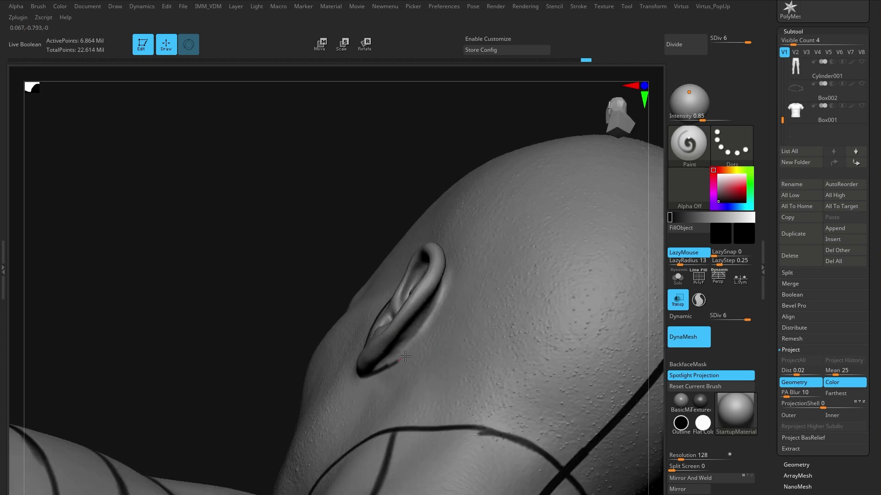
left_click_drag(405, 356, 439, 304)
right_click_drag(266, 226, 338, 243)
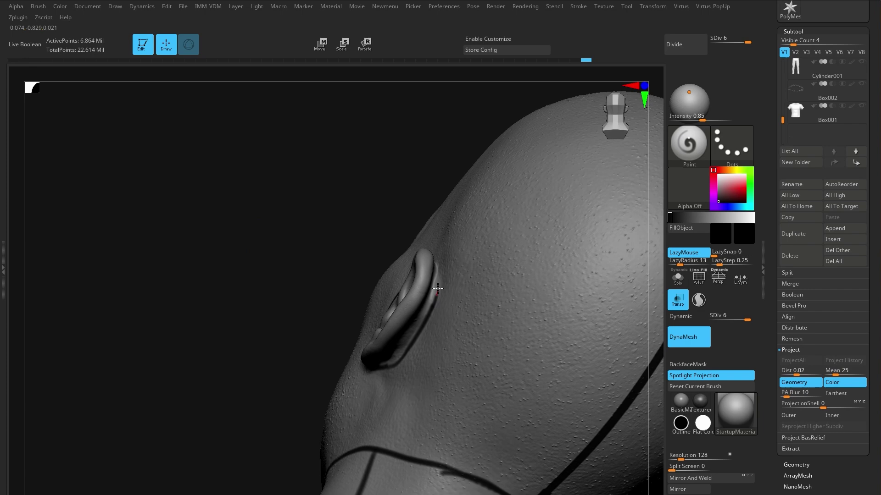
right_click_drag(397, 260, 423, 234)
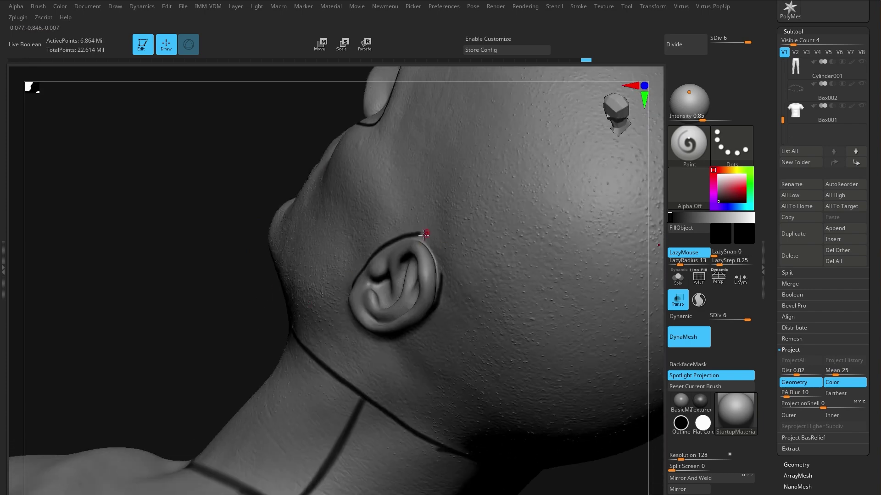
right_click_drag(428, 287, 251, 344)
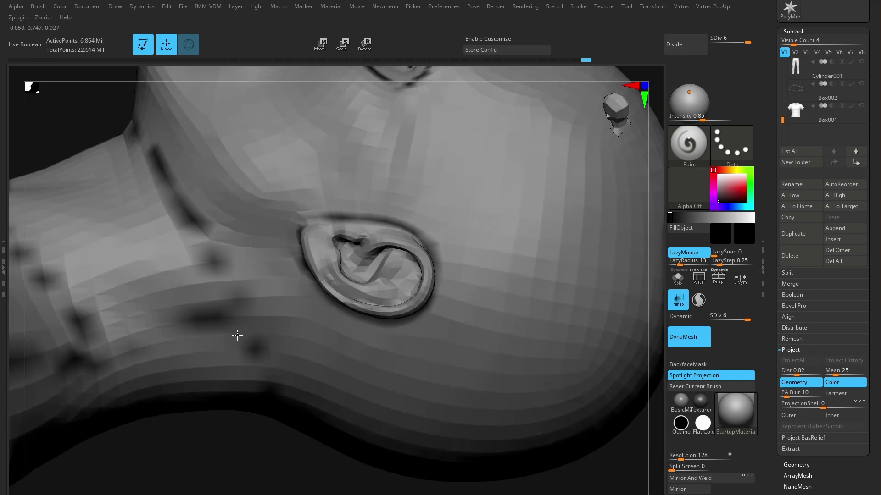
right_click_drag(555, 487, 563, 421, "ctrl")
right_click_drag(563, 421, 570, 388)
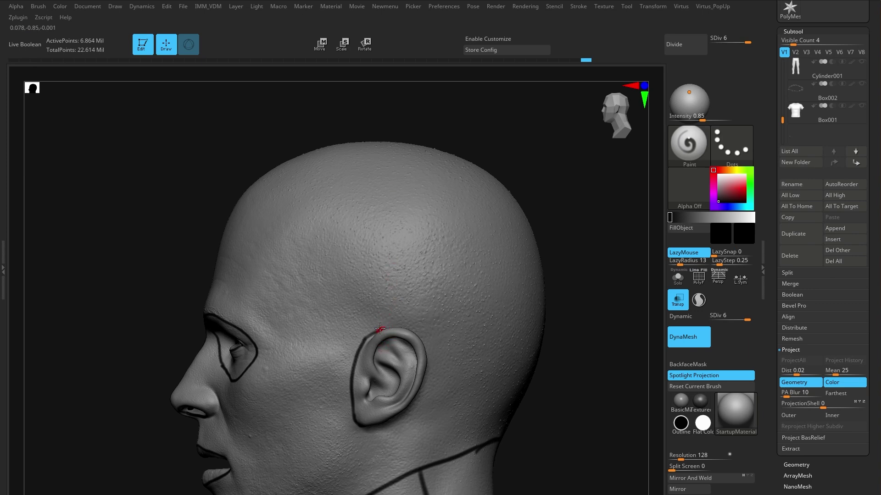
Step: Paint a vertical line from the top of the ear up over the crown of the head
left_click_drag(486, 114, 484, 158)
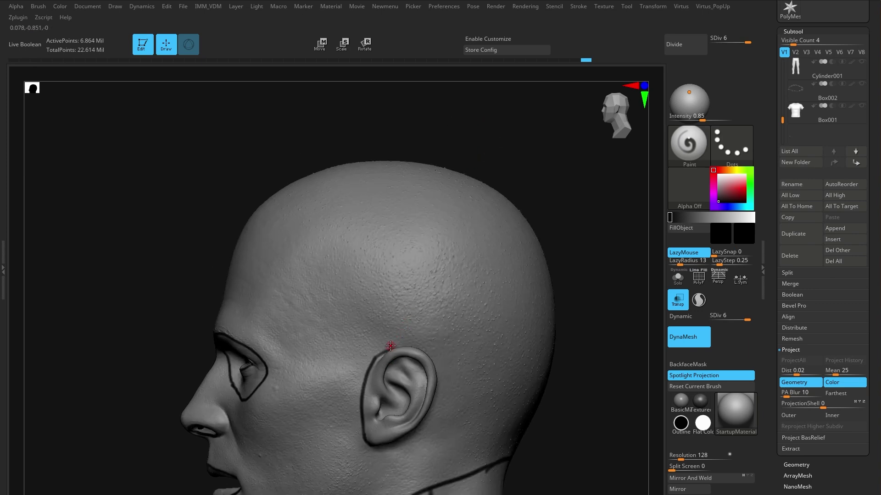
left_click_drag(194, 178, 454, 196, "shift")
left_click_drag(215, 153, 82, 160, "shift")
mouse_move(390, 291)
left_mouse_down()
mouse_move(380, 135)
mouse_move(389, 161)
left_mouse_up()
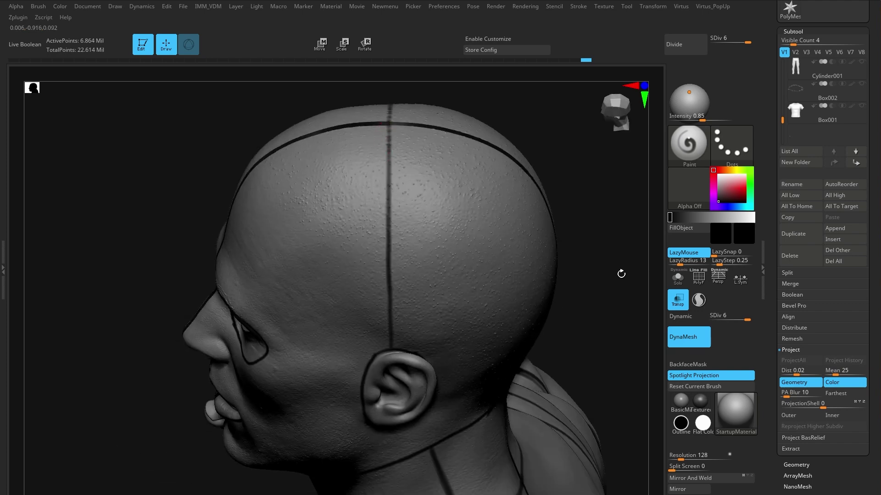
left_click_drag(621, 274, 601, 206, "shift")
mouse_move(596, 266)
left_mouse_down("shift")
mouse_move(632, 272)
mouse_move(567, 293)
mouse_move(553, 331)
left_mouse_up("shift")
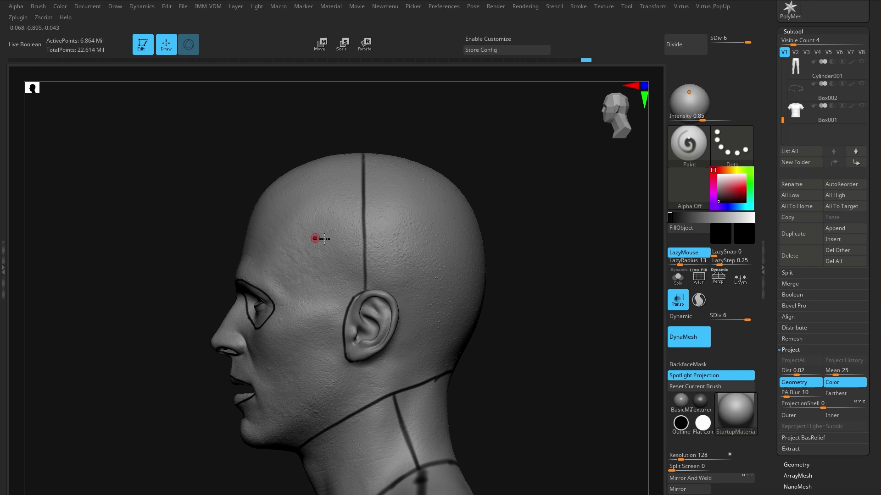
Step: Paint a horizontal line from the vertical line just above the ear around to the back of the head
left_click_drag(533, 246, 307, 254)
left_click_drag(510, 259, 367, 234)
mouse_move(452, 272)
left_mouse_down()
mouse_move(527, 285)
mouse_move(366, 278)
mouse_move(484, 278)
left_mouse_up()
left_click_drag(497, 280, 533, 288)
left_click_drag(476, 277, 514, 274)
left_click_drag(541, 409, 592, 393, "shift")
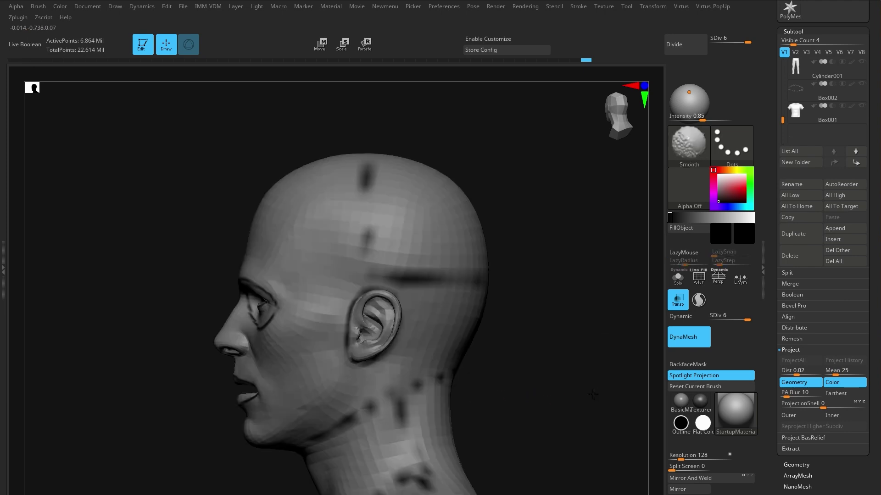
left_click_drag(531, 342, 525, 267, "alt")
left_click_drag(554, 213, 504, 198, "alt")
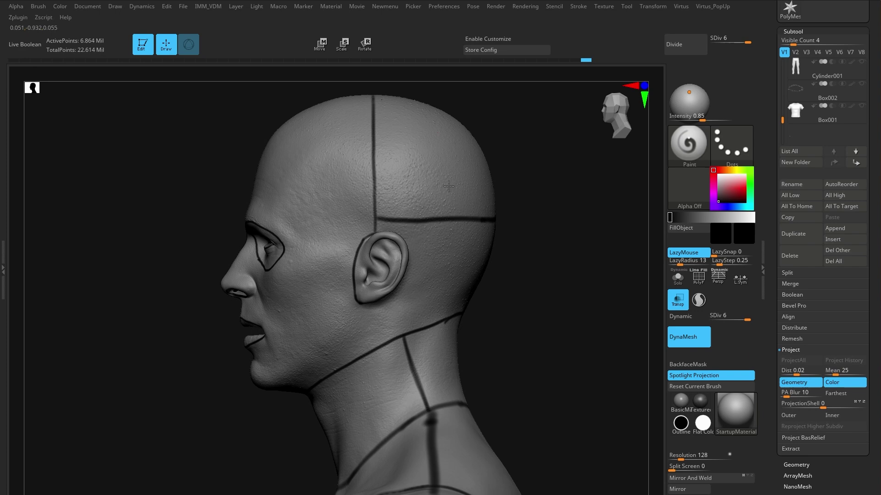
Step: Paint a line from behind the earlobe down to the junction of the upper neck loop and the side neck line
left_click_drag(505, 326, 513, 365, "alt")
left_click_drag(521, 312, 522, 301)
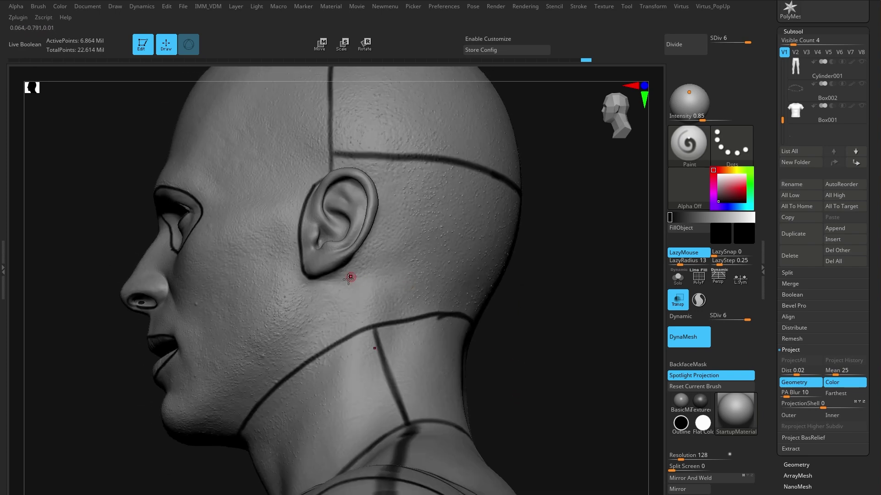
mouse_move(335, 277)
left_mouse_down()
mouse_move(344, 269)
mouse_move(368, 324)
mouse_move(342, 280)
mouse_move(366, 320)
left_mouse_up()
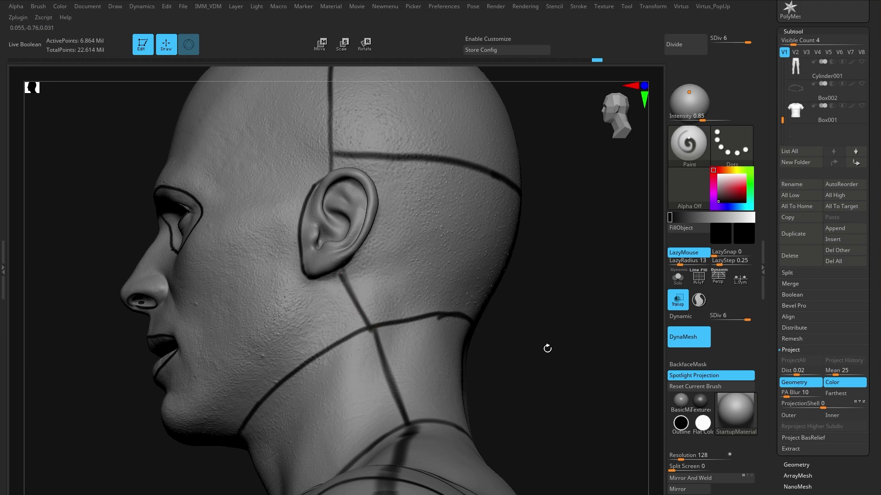
left_click_drag(547, 348, 562, 372, "alt")
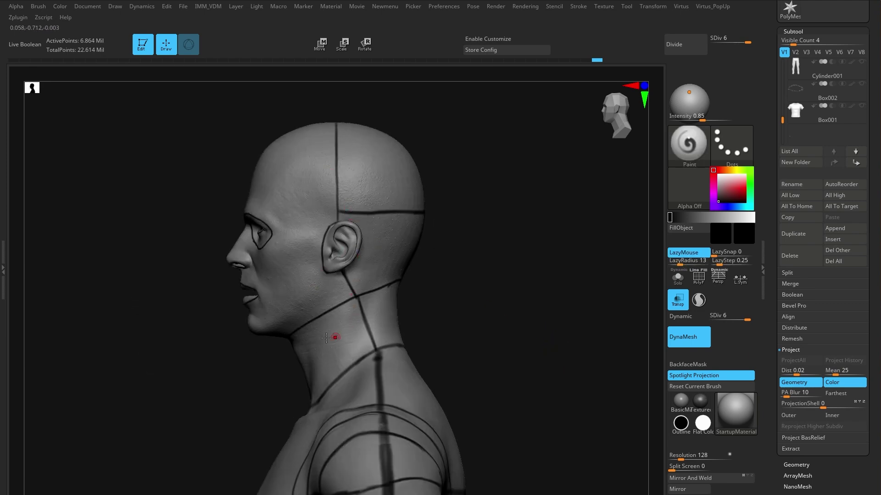
left_click_drag(450, 263, 438, 357, "alt")
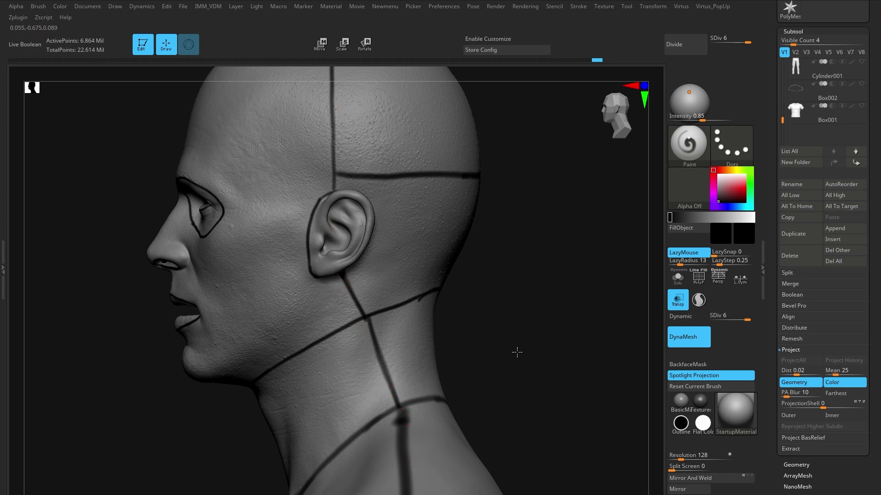
left_click_drag(517, 352, 541, 408, "alt")
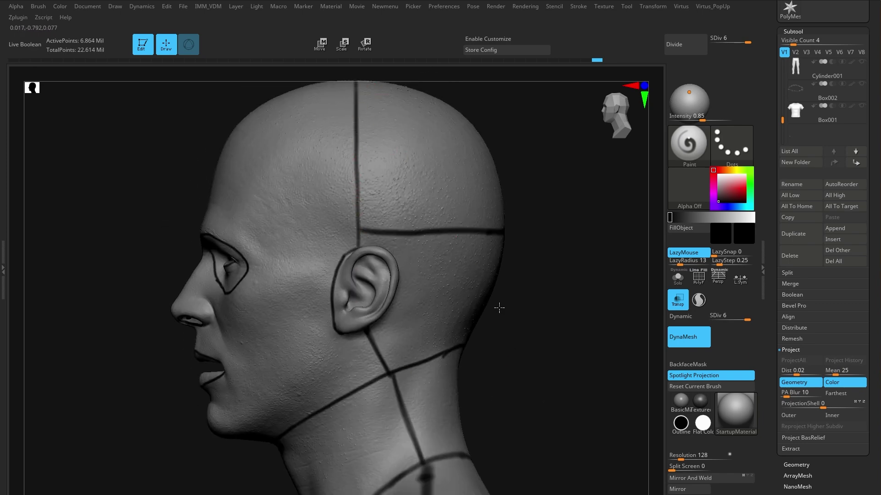
Step: Paint a jawline from the chin's centre line along the lower jaw and up to the earlobe
left_click_drag(516, 328, 531, 314)
mouse_move(602, 361)
left_mouse_down()
mouse_move(606, 373)
mouse_move(604, 364)
left_mouse_up()
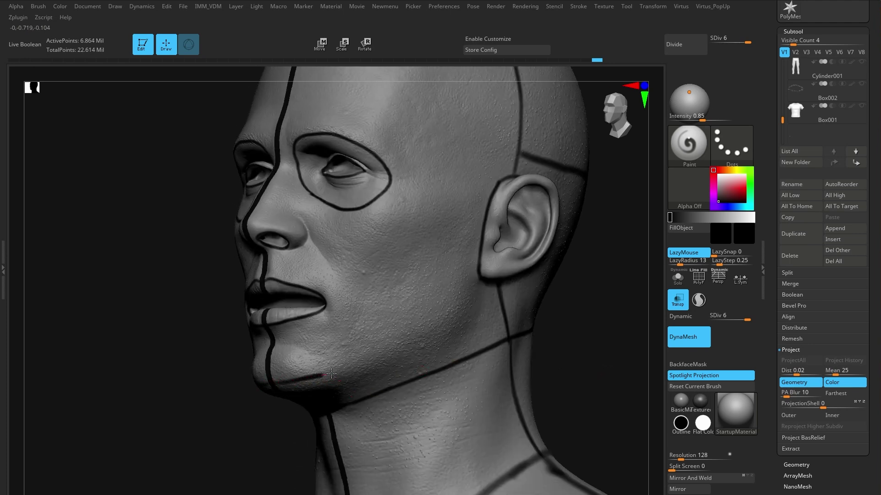
mouse_move(331, 374)
left_mouse_down()
mouse_move(416, 342)
mouse_move(458, 311)
left_mouse_up()
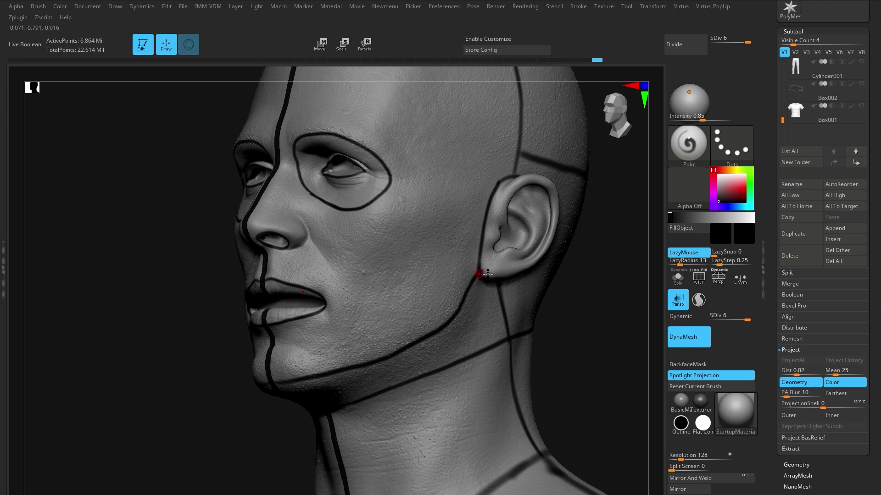
left_click_drag(627, 380, 459, 401)
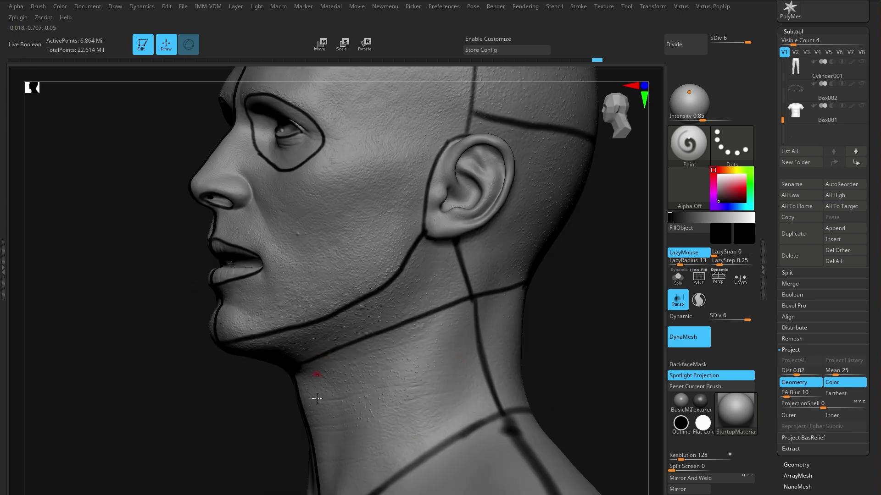
left_click_drag(565, 330, 391, 387)
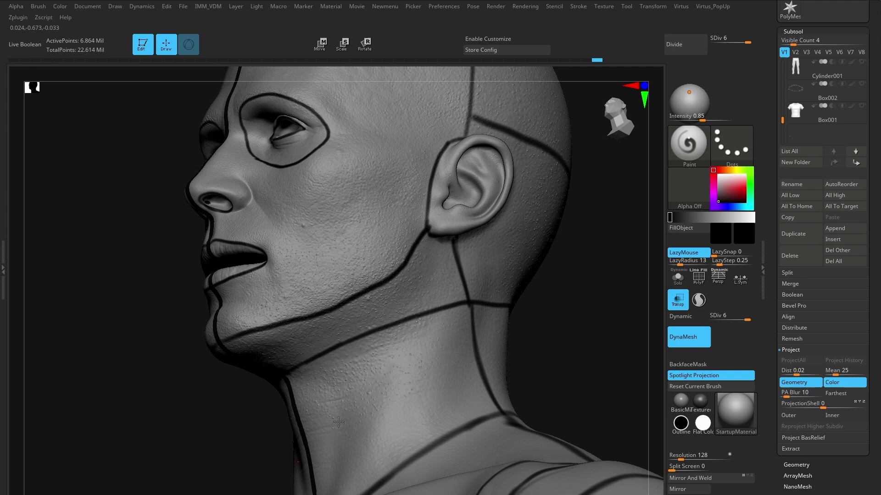
left_click_drag(541, 334, 521, 363)
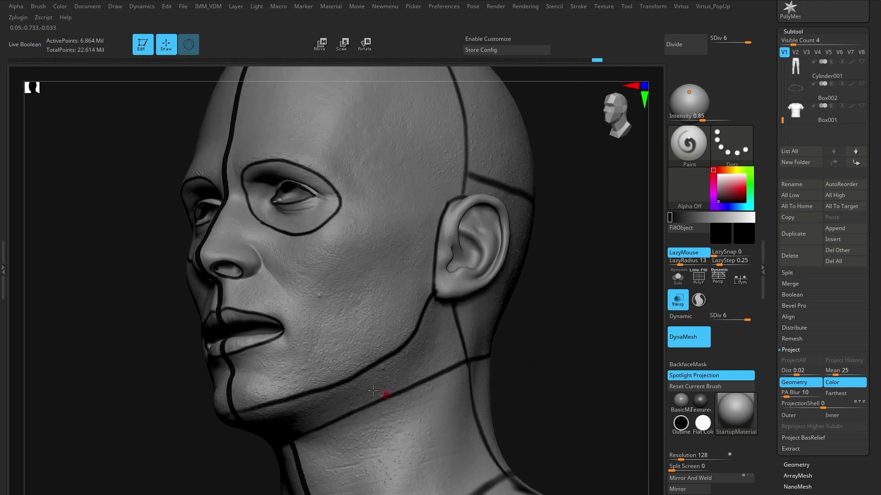
Step: Examine the painted guide lines around the eyes, mouth and jaw from the front and three-quarter views
left_click_drag(373, 390, 351, 350)
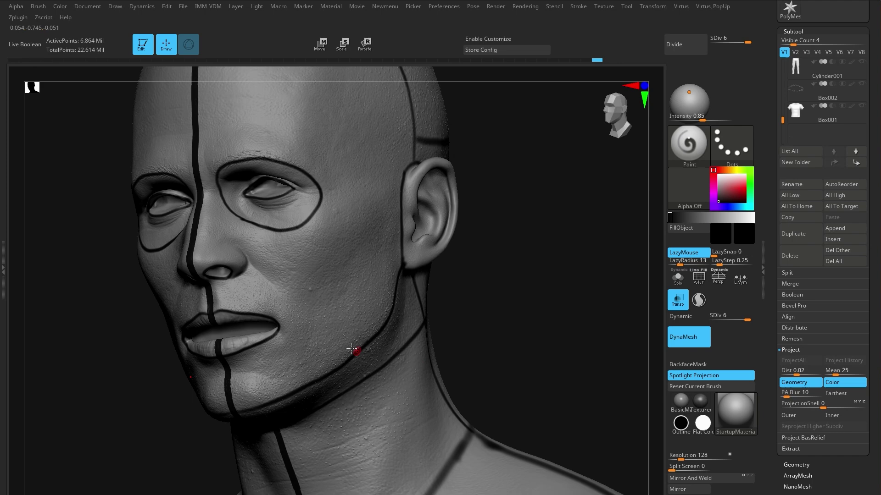
left_click_drag(556, 338, 432, 361, "shift")
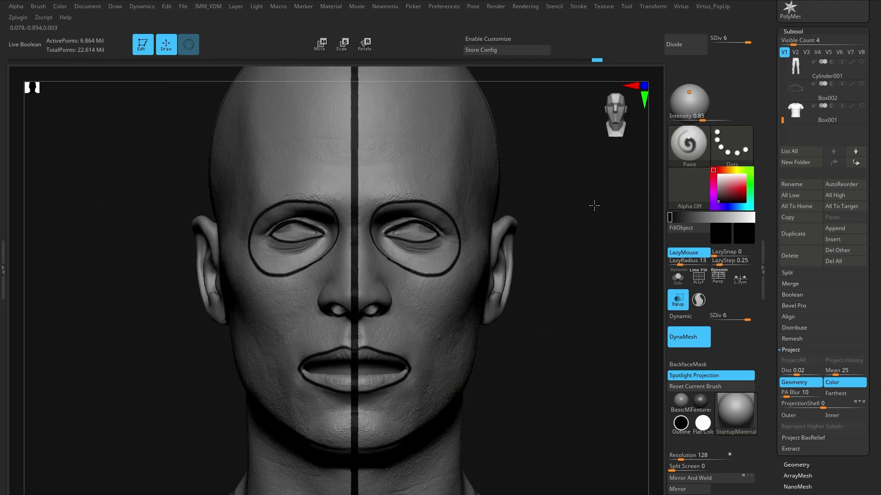
left_click_drag(594, 205, 431, 195)
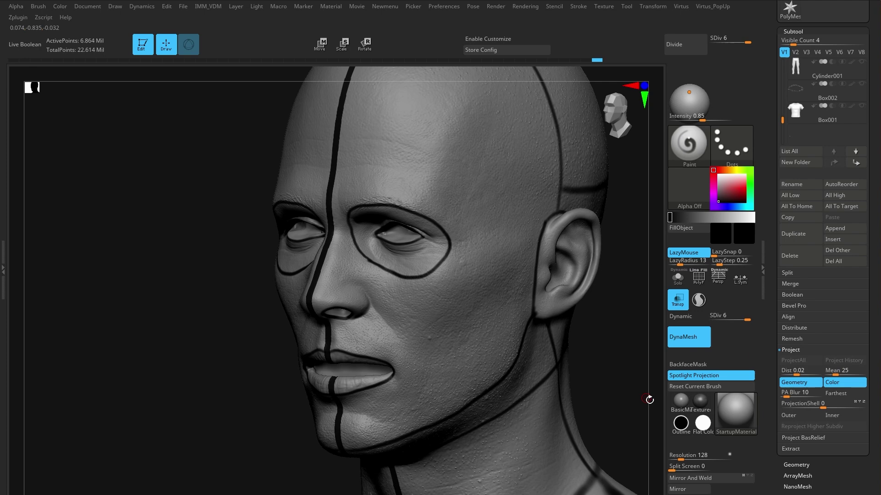
left_click_drag(649, 400, 546, 274)
left_click_drag(586, 367, 480, 356)
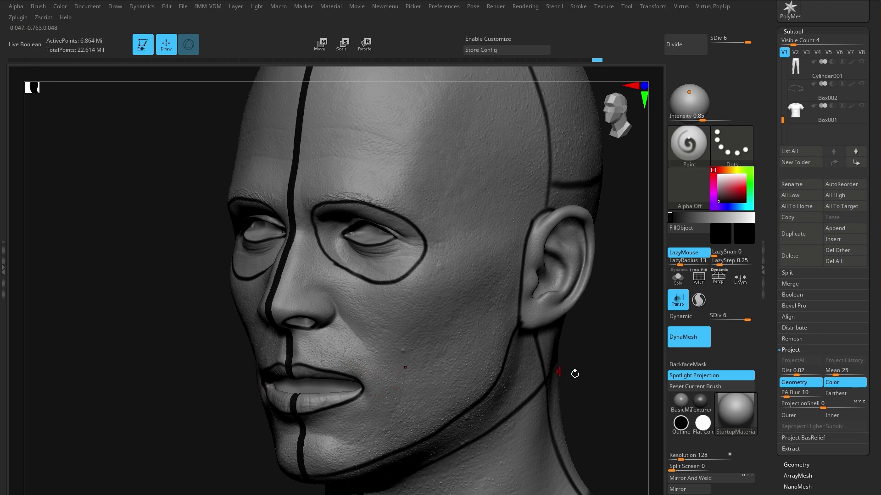
left_click_drag(574, 374, 578, 354, "alt")
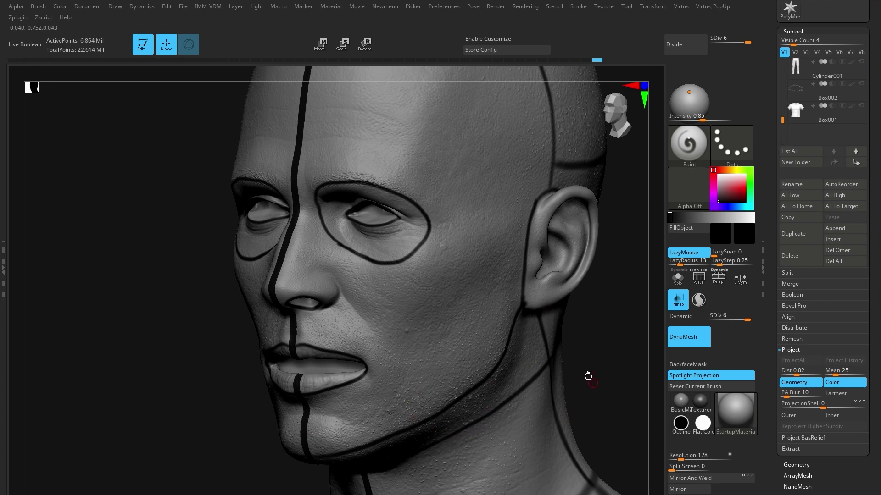
left_click_drag(588, 376, 570, 374)
left_click_drag(205, 407, 238, 401, "alt")
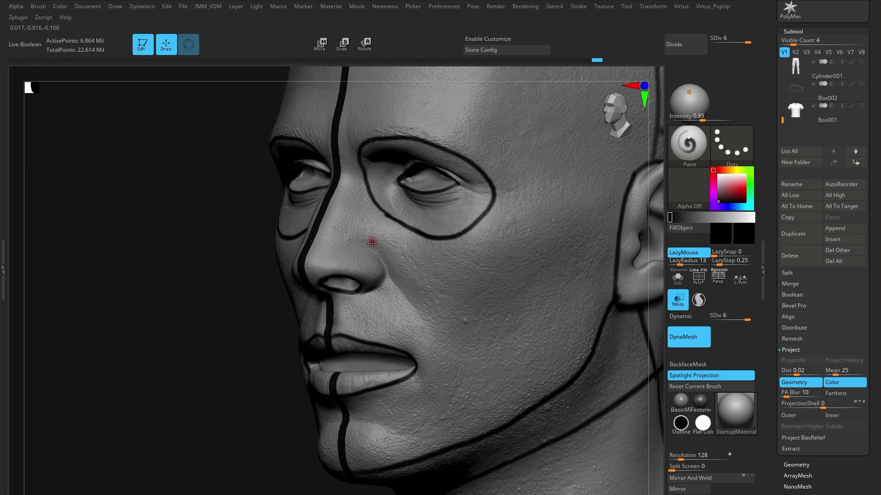
Step: Try shading the nasolabial fold from beside the nostril down the cheek with a broad dark stroke, and undo it
key("space")
mouse_move(380, 250)
left_mouse_down()
mouse_move(404, 251)
mouse_move(392, 258)
mouse_move(399, 254)
mouse_move(442, 291)
mouse_move(459, 340)
mouse_move(442, 358)
left_mouse_up()
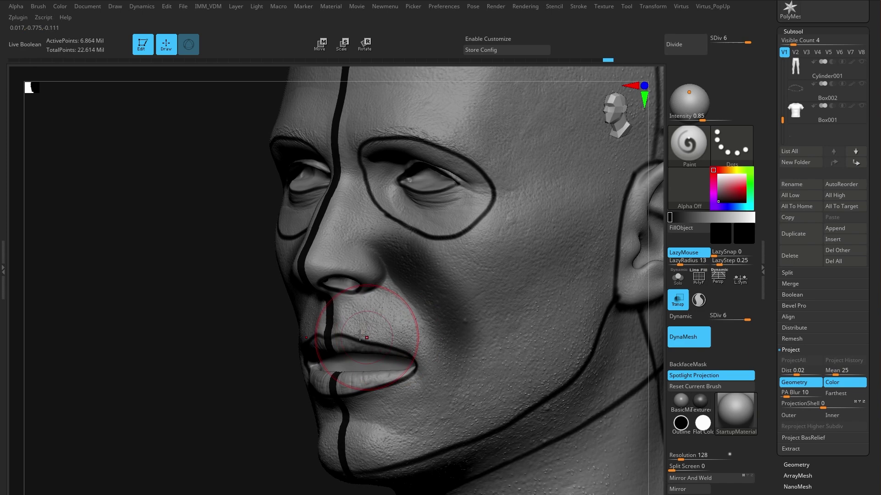
left_click_drag(273, 390, 293, 392)
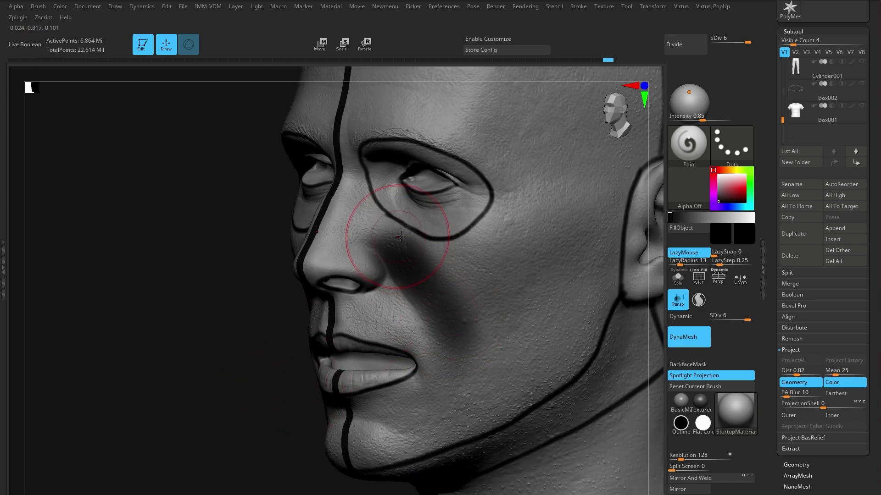
left_click_drag(445, 326, 421, 317)
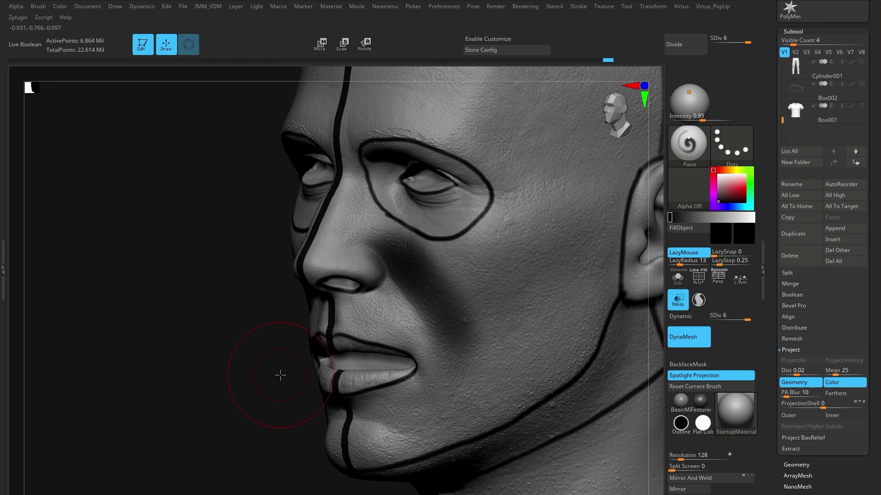
left_click_drag(275, 373, 374, 335)
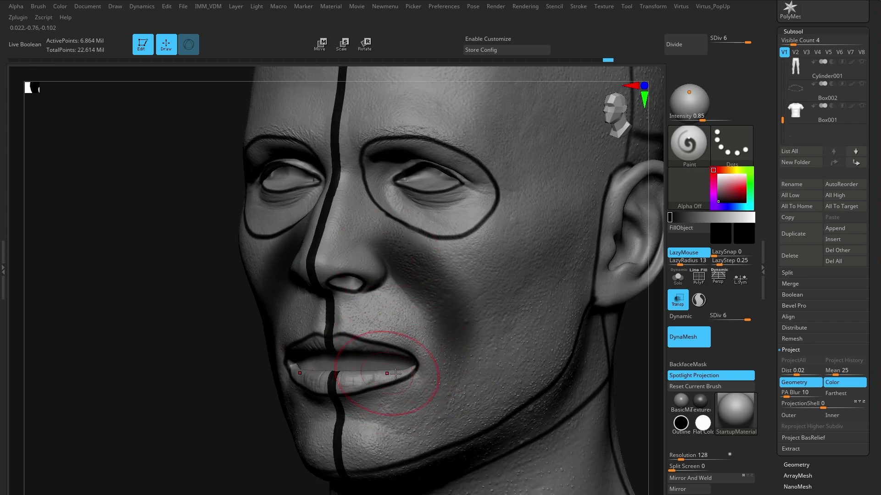
key("ctrl")
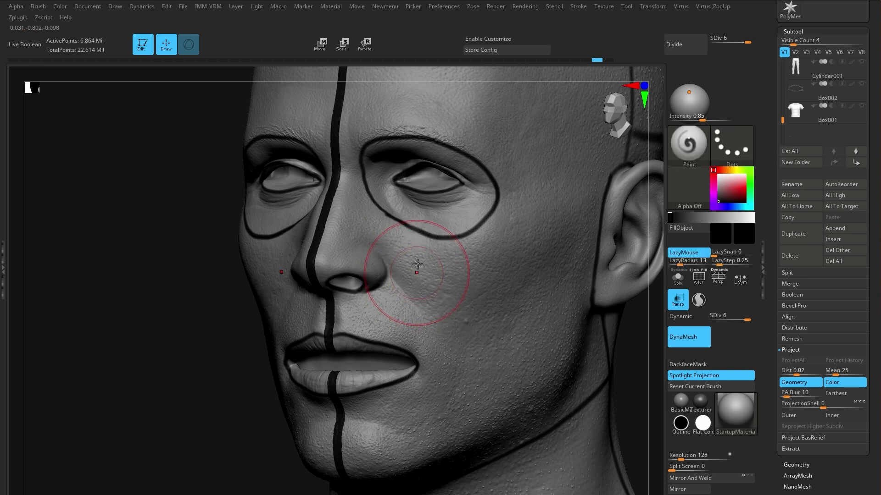
left_click(600, 61)
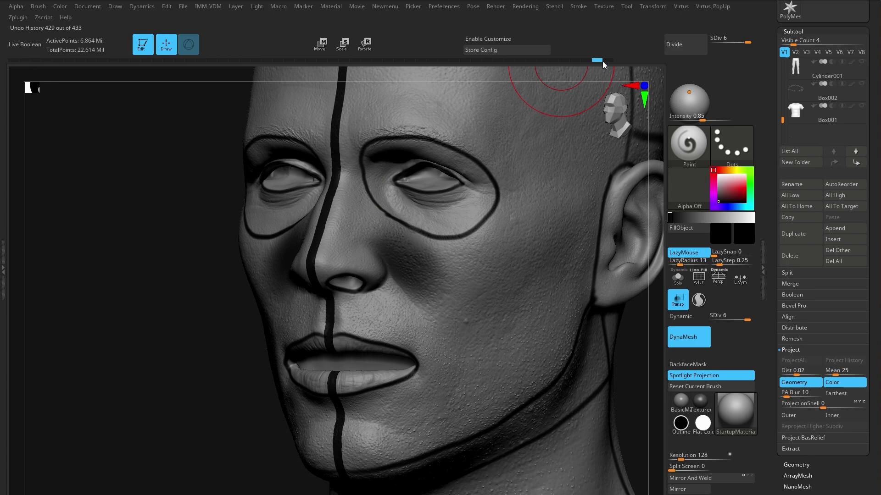
Step: Paint a thin line from the centre line on the nose bridge around the nostril and down the nasolabial fold
left_click_drag(413, 273, 446, 335)
left_click_drag(300, 307, 302, 323)
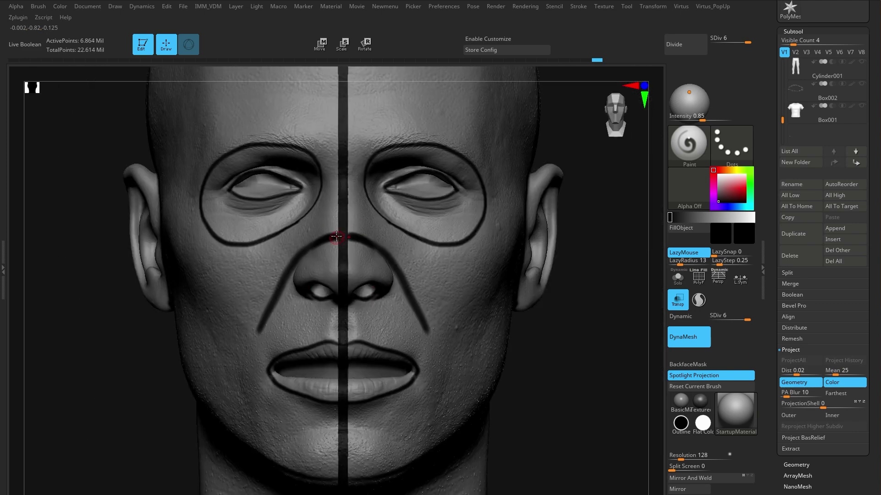
Step: Extend the nasolabial line around the mouth corner to the centre line below the lower lip
left_click_drag(557, 374, 472, 360)
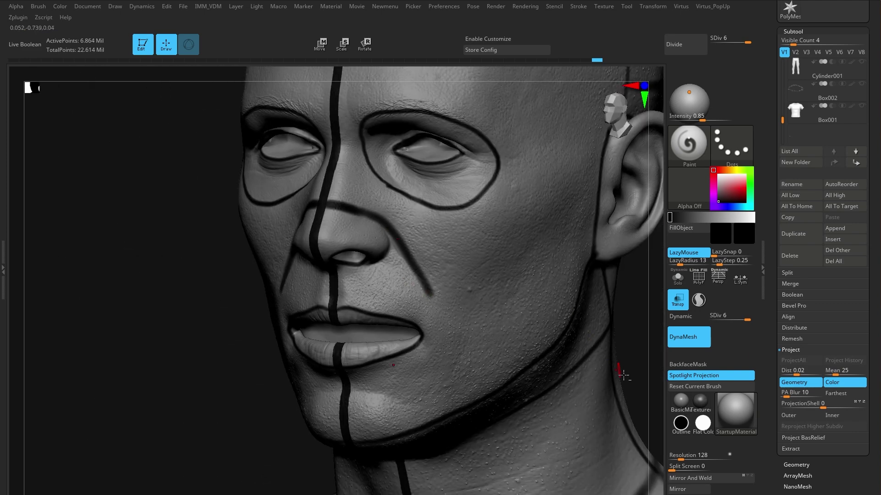
left_click_drag(623, 369, 659, 344)
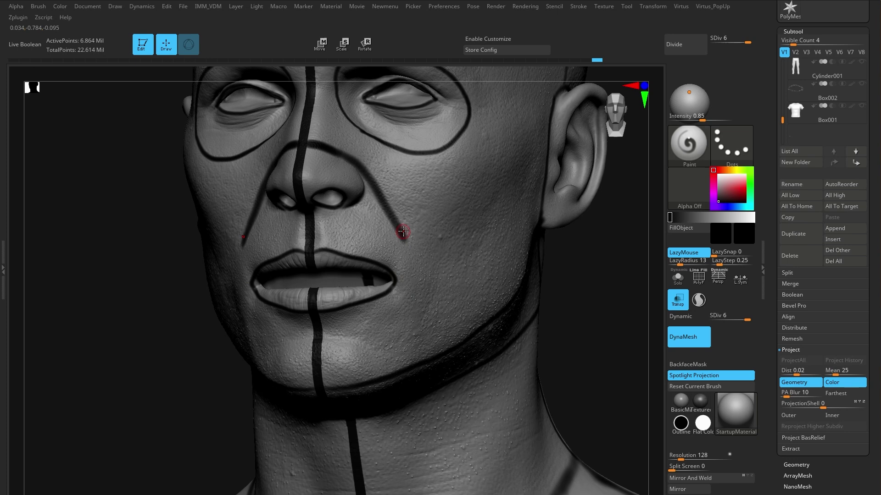
mouse_move(409, 251)
left_mouse_down()
mouse_move(411, 294)
mouse_move(396, 325)
mouse_move(378, 336)
mouse_move(316, 341)
left_mouse_up()
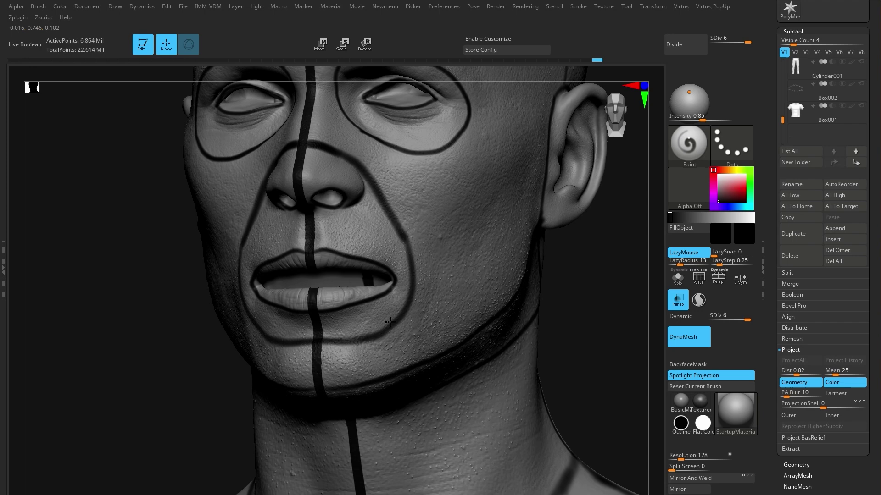
Step: Try short vertical and horizontal strokes between the nose and the upper lip, and undo them
left_click_drag(578, 367, 552, 367)
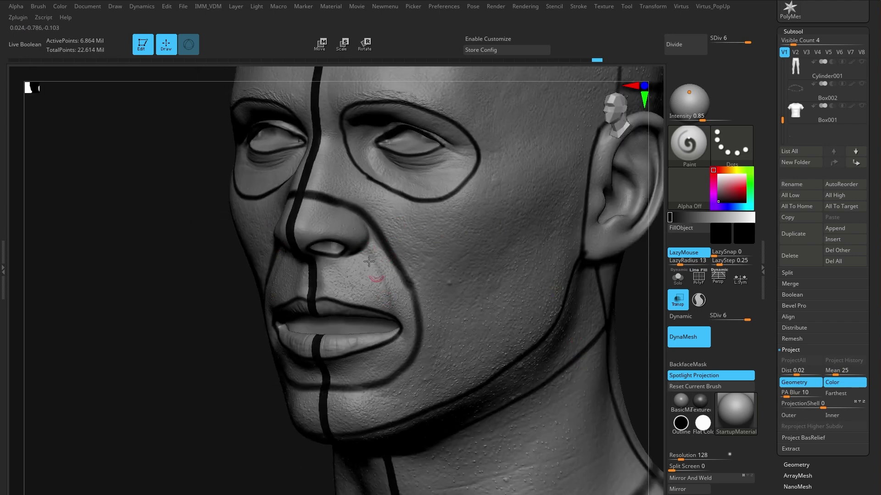
mouse_move(369, 261)
left_mouse_down()
mouse_move(374, 303)
mouse_move(354, 302)
left_mouse_up()
left_click_drag(331, 263, 336, 298)
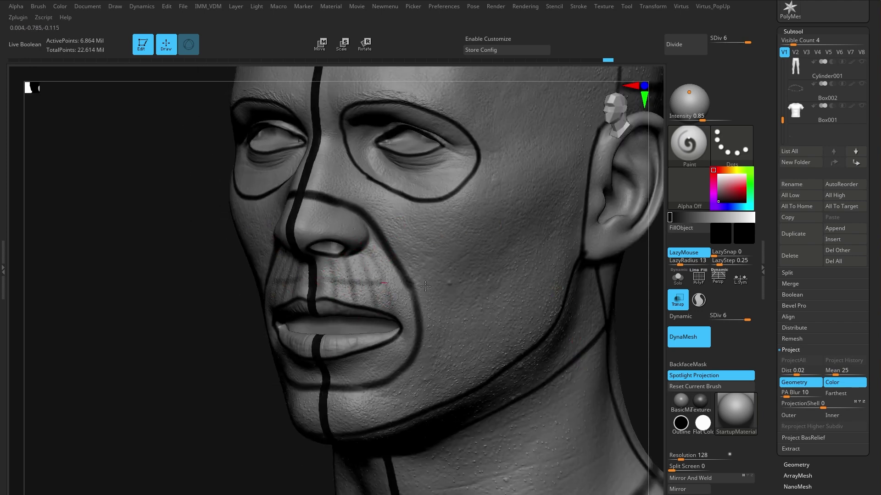
key("ctrl")
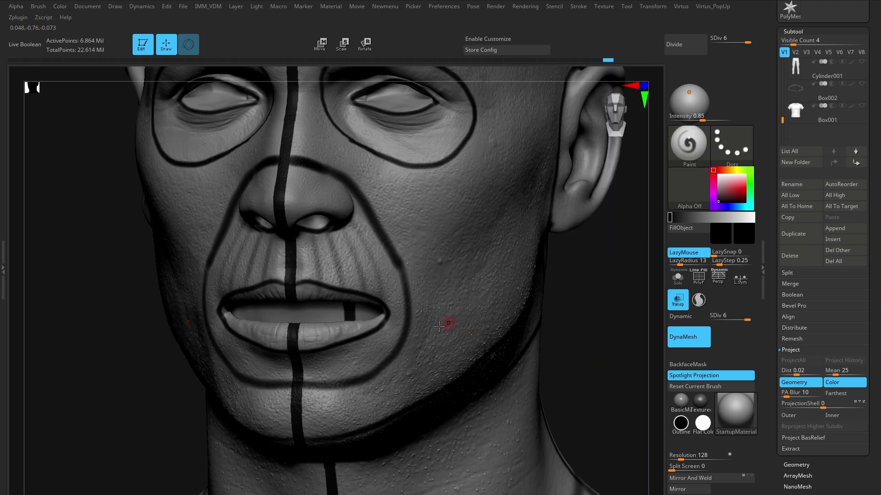
key("ctrl")
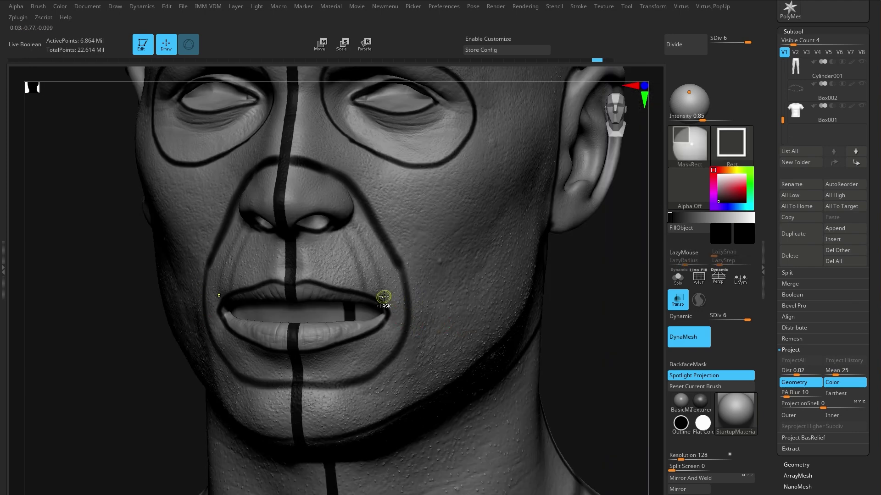
Step: Remove the line around the mouth below the nasolabial folds and mark the centre line above the upper lip and on the chin
key("l")
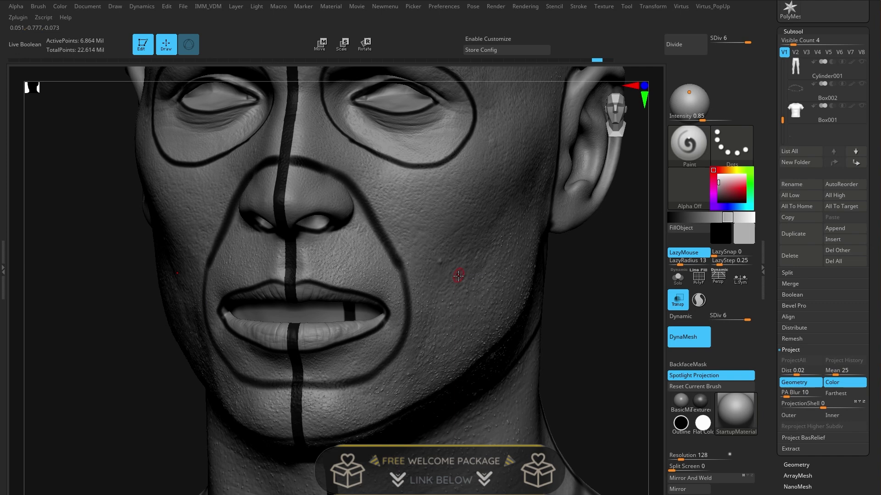
key("c")
key("space")
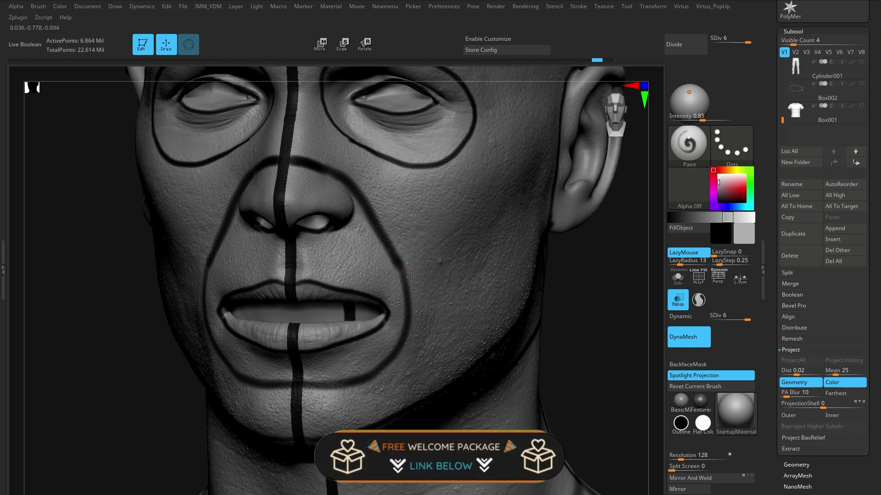
key("space")
left_click_drag(414, 279, 406, 279)
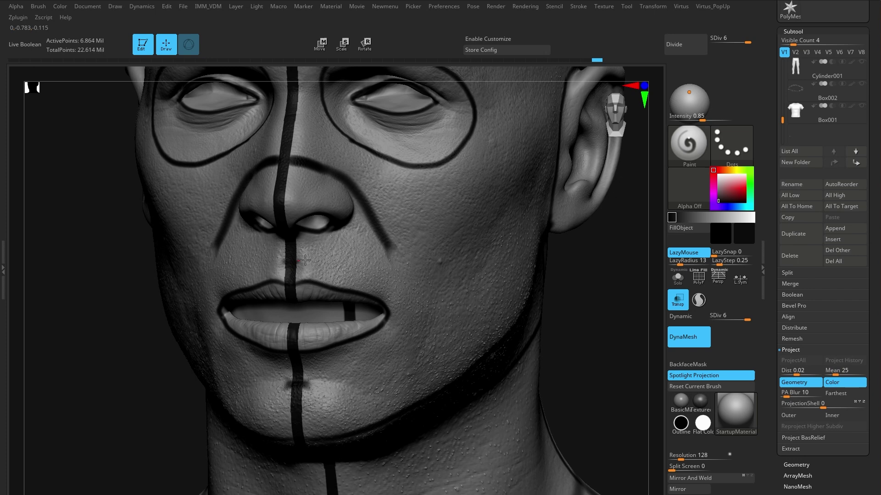
Step: Paint a loop around the lips, running through the upper-lip mark, past the mouth corners and just above the chin mark
mouse_move(318, 259)
left_mouse_down()
mouse_move(381, 280)
mouse_move(406, 308)
left_mouse_up()
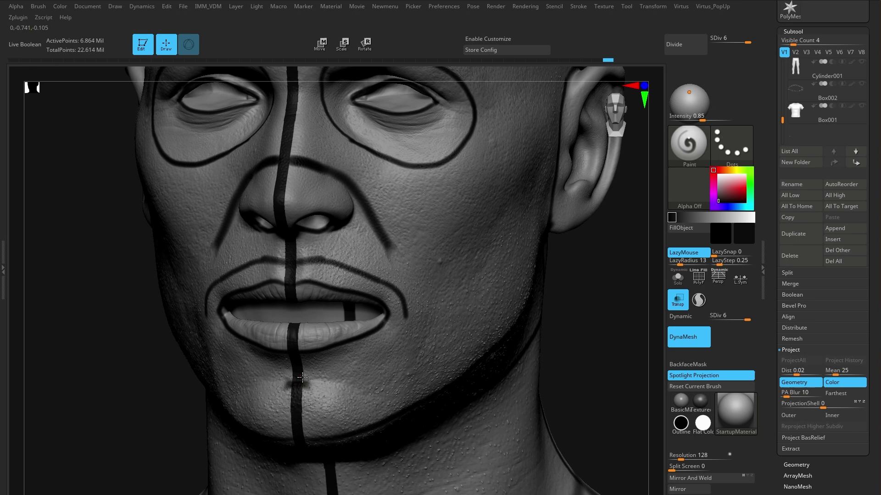
key("ctrl")
mouse_move(299, 370)
left_mouse_down()
mouse_move(379, 356)
mouse_move(408, 322)
left_mouse_up()
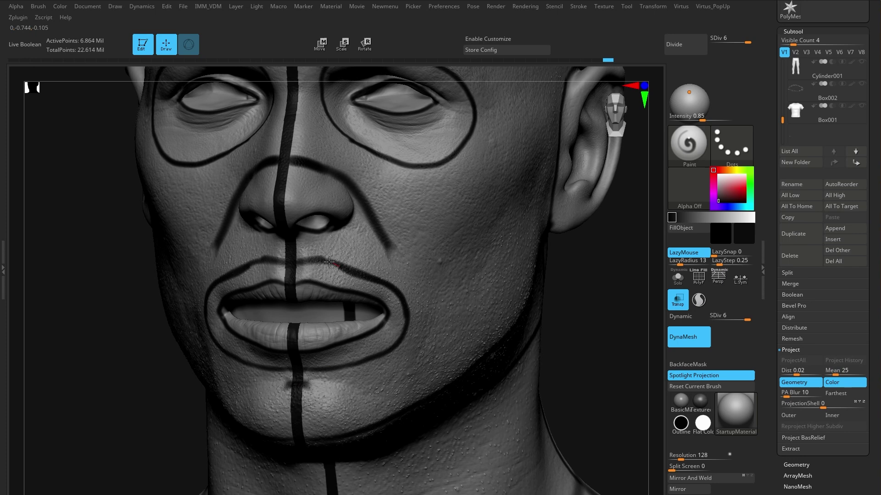
key("ctrl+z")
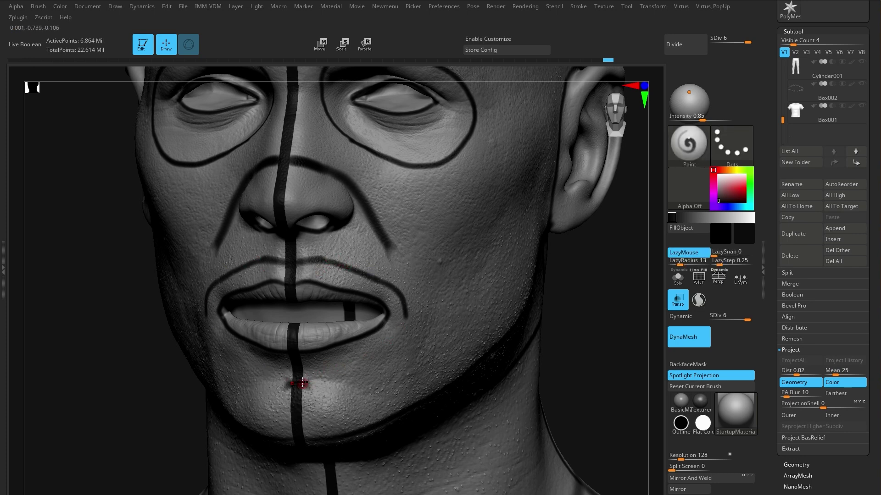
mouse_move(300, 380)
left_mouse_down()
mouse_move(363, 364)
mouse_move(407, 325)
left_mouse_up()
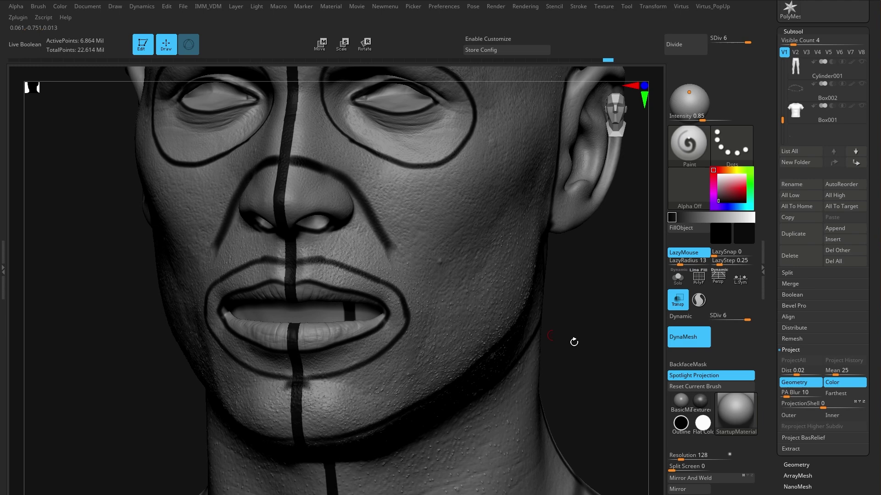
Step: Continue the nasolabial line outside the lip loop, around the mouth corner and down to the chin's centre line
left_click_drag(573, 342, 445, 338)
left_click_drag(239, 441, 345, 346)
right_click_drag(344, 346, 303, 281)
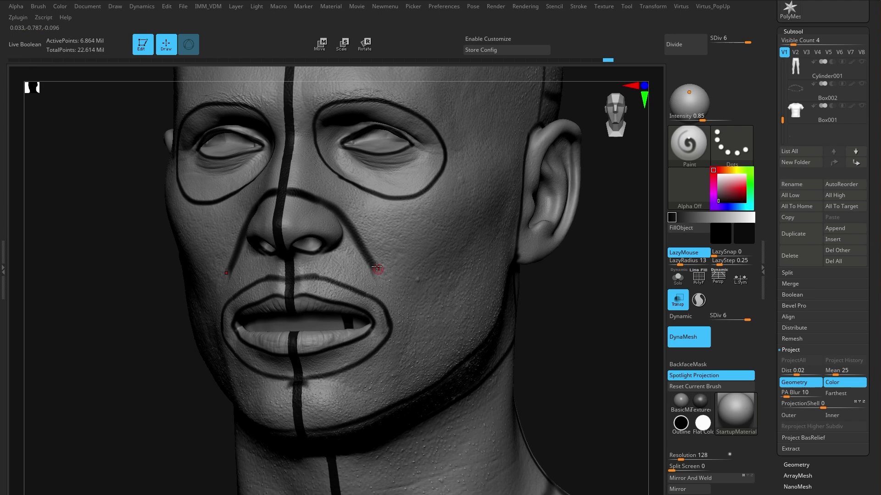
left_click_drag(365, 255, 397, 297)
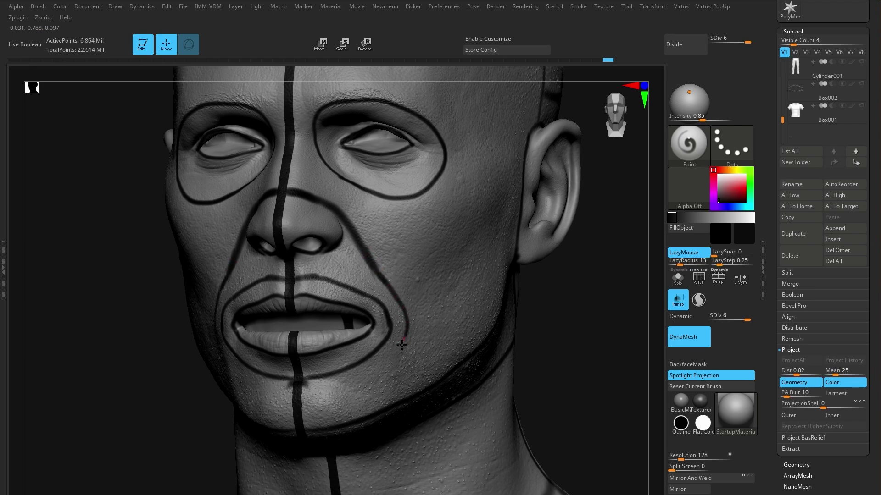
left_click_drag(393, 364, 376, 380)
left_click_drag(376, 379, 349, 393)
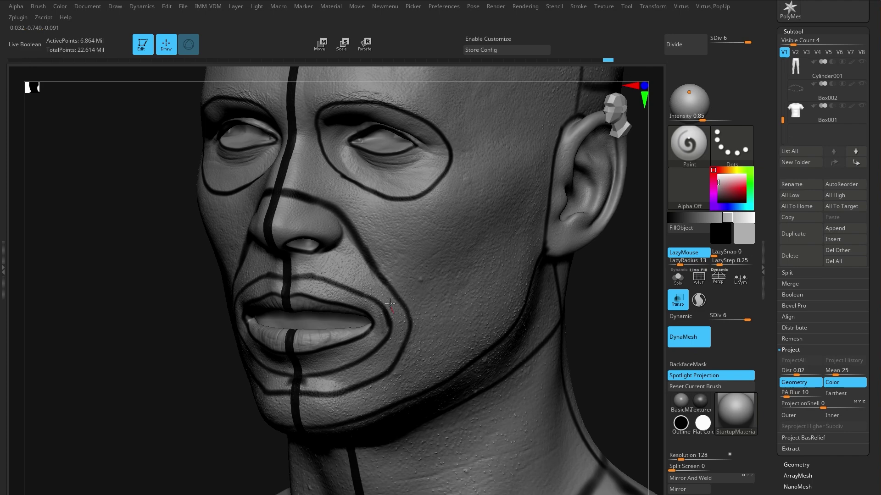
Step: Touch up the inner lip loop with black where it curves around the mouth corner
key("c")
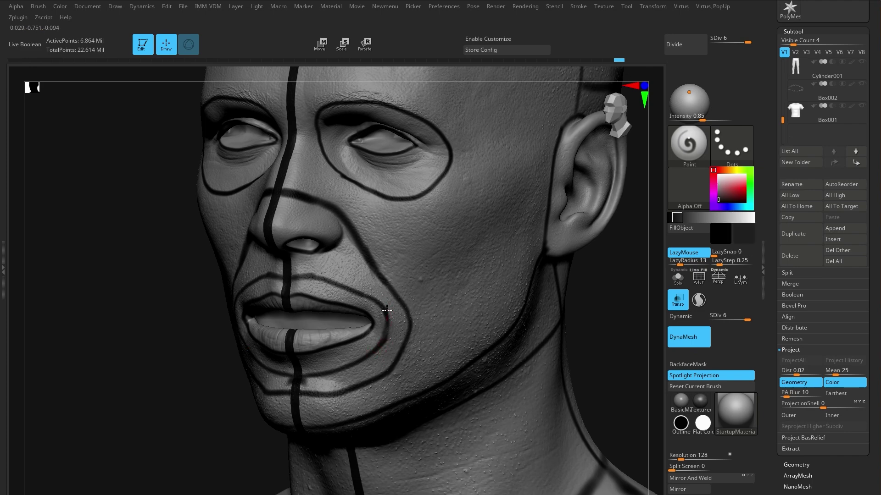
left_click_drag(387, 311, 374, 352)
left_click_drag(188, 430, 126, 457, "alt")
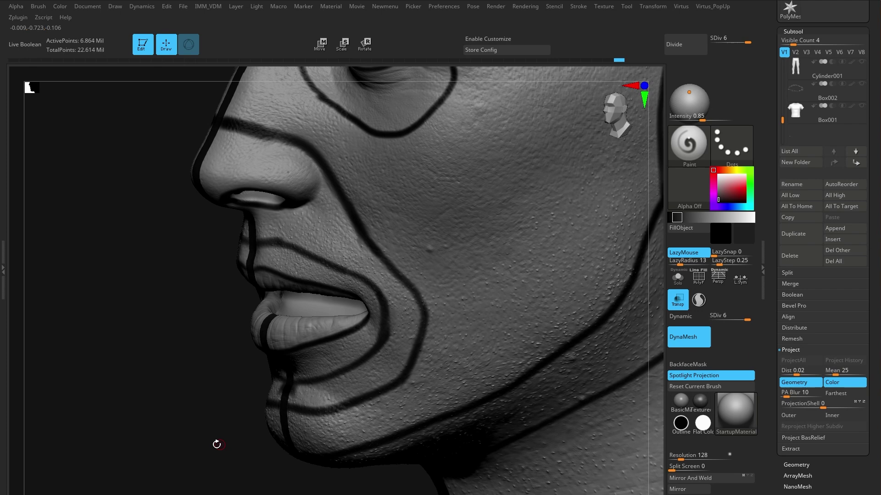
right_click_drag(216, 444, 373, 375)
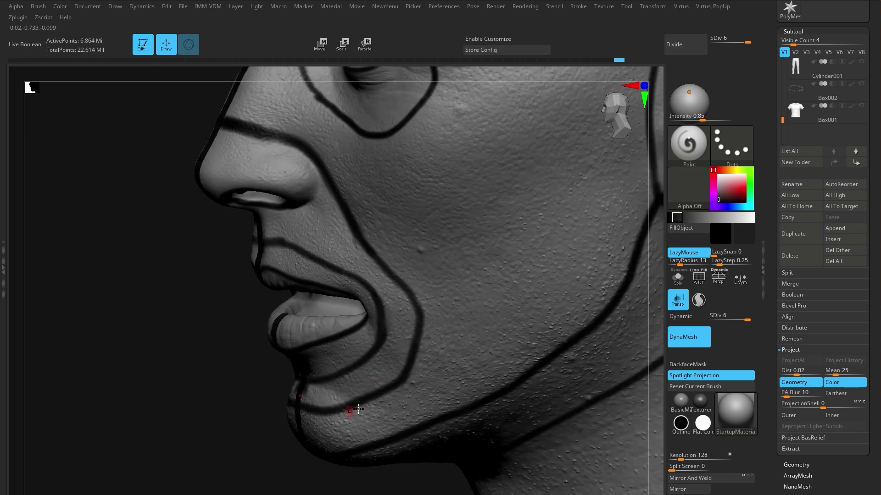
mouse_move(257, 399)
right_mouse_down()
mouse_move(226, 417)
mouse_move(385, 329)
right_mouse_up()
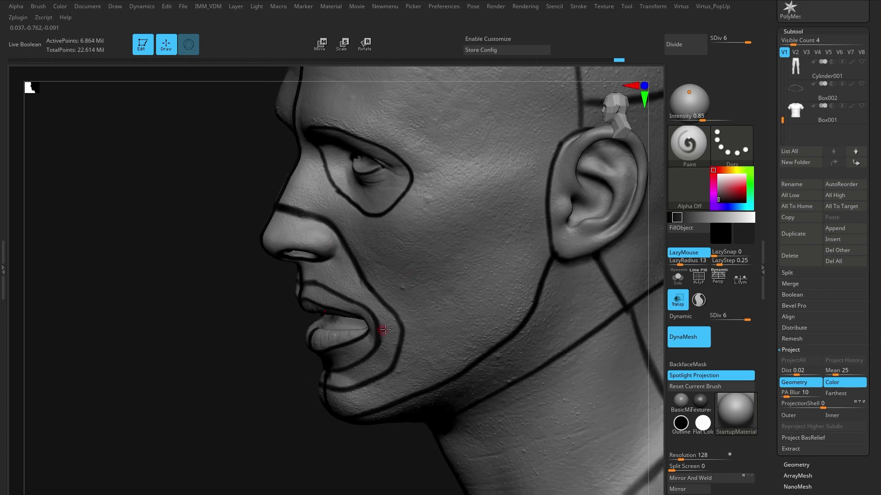
mouse_move(363, 299)
right_mouse_down()
mouse_move(275, 367)
mouse_move(341, 301)
right_mouse_up()
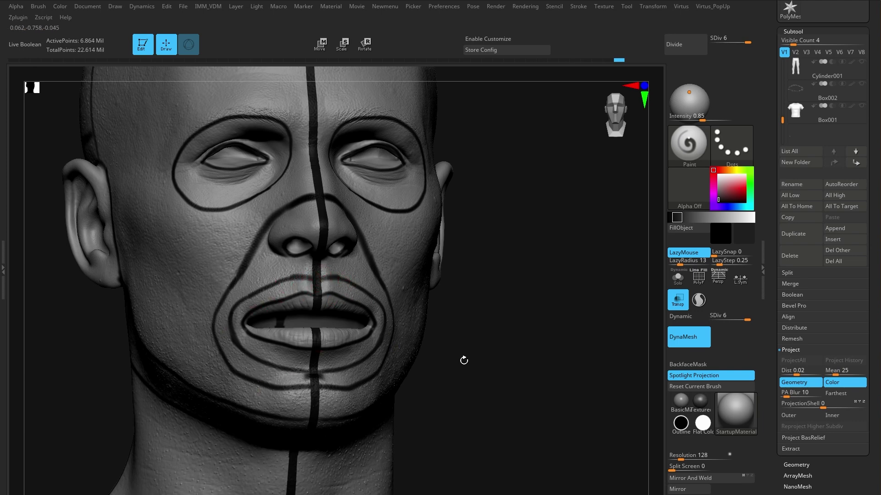
Step: Paint a larger mask-shaped loop around both eyes, crossing the centre line above the brows and at the nose bridge
mouse_move(464, 361)
right_mouse_down()
mouse_move(252, 411)
mouse_move(288, 393)
mouse_move(280, 359)
mouse_move(513, 340)
mouse_move(458, 346)
mouse_move(572, 378)
mouse_move(373, 254)
right_mouse_up()
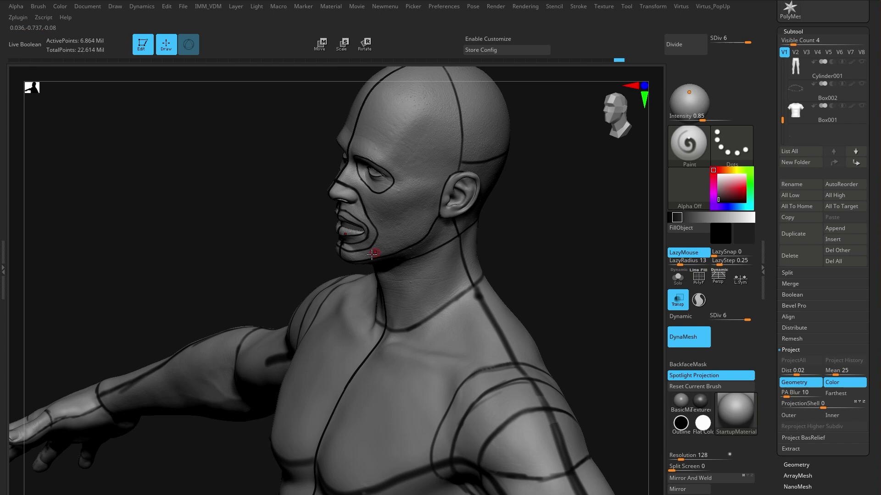
mouse_move(259, 244)
right_mouse_down("ctrl")
mouse_move(267, 287)
mouse_move(197, 281)
mouse_move(197, 291)
right_mouse_up("ctrl")
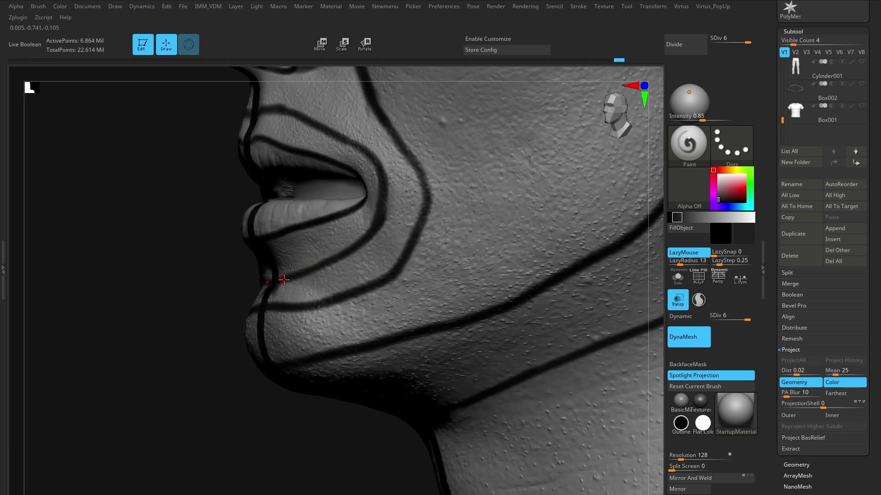
mouse_move(219, 381)
right_mouse_down()
mouse_move(261, 346)
mouse_move(590, 367)
mouse_move(403, 280)
right_mouse_up()
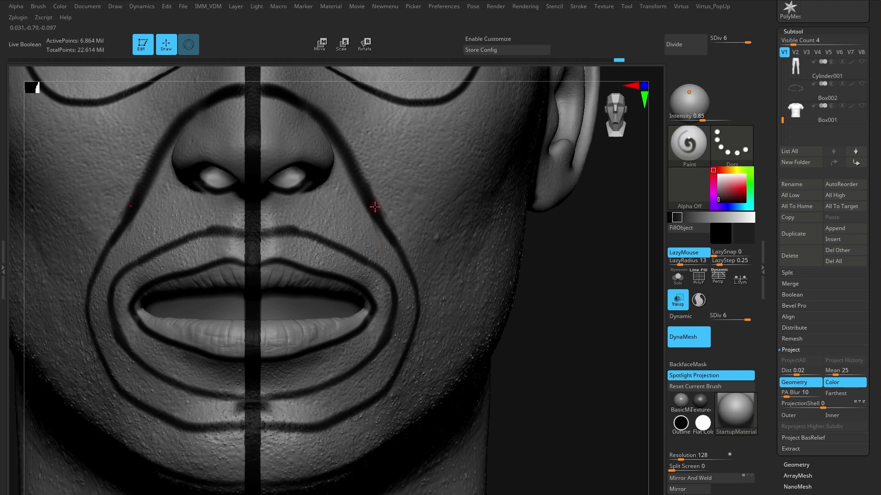
right_click_drag(588, 328, 421, 312)
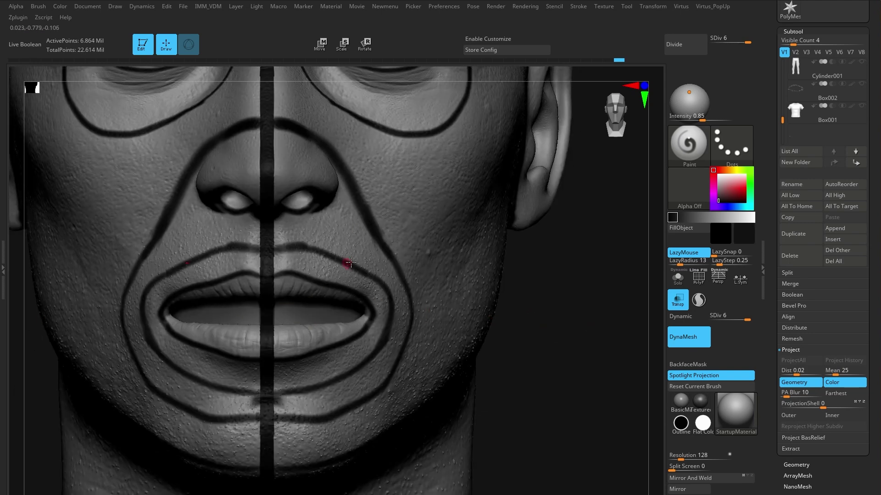
mouse_move(548, 344)
right_mouse_down("ctrl")
mouse_move(545, 311)
mouse_move(558, 406)
right_mouse_up("ctrl")
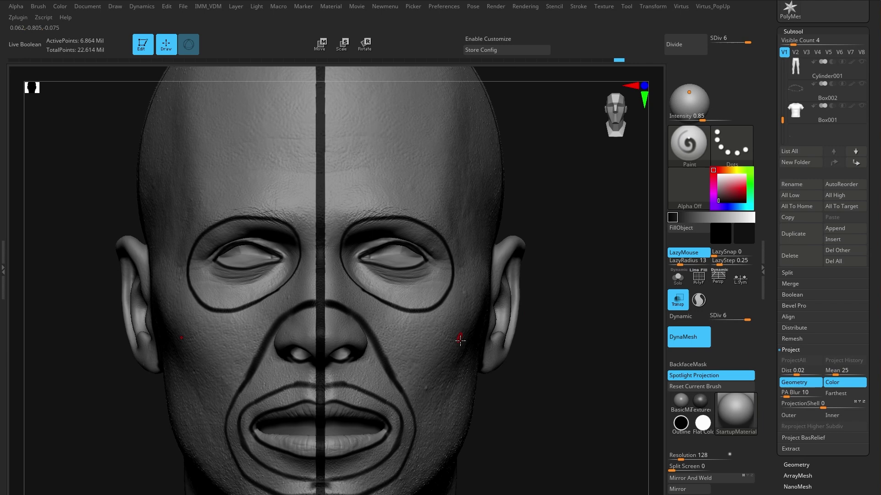
mouse_move(460, 341)
right_mouse_down()
mouse_move(159, 407)
mouse_move(362, 192)
right_mouse_up()
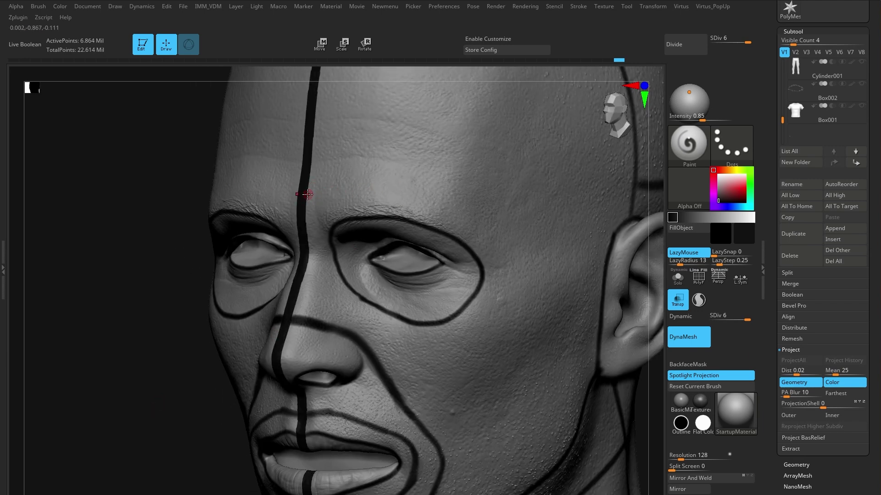
mouse_move(305, 196)
left_mouse_down()
mouse_move(389, 184)
mouse_move(447, 201)
mouse_move(469, 215)
mouse_move(496, 255)
mouse_move(503, 303)
mouse_move(482, 341)
mouse_move(424, 348)
mouse_move(299, 286)
left_mouse_up()
key("ctrl+z")
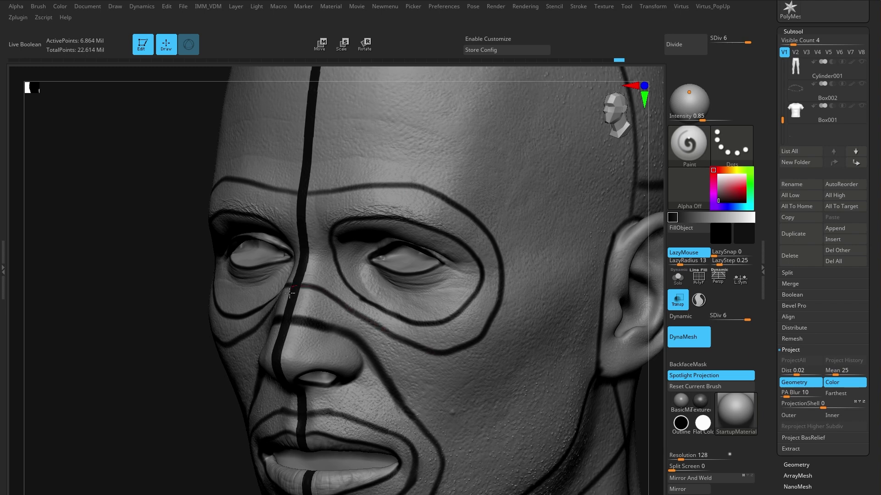
left_click_drag(161, 424, 209, 376)
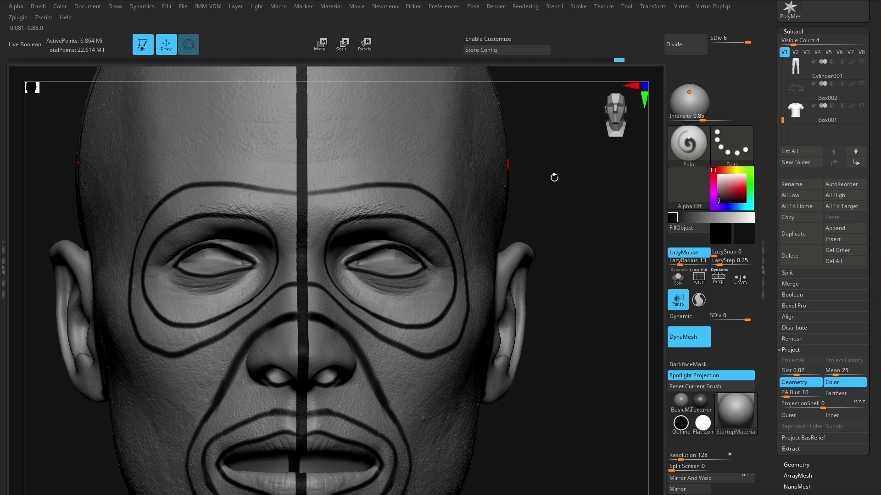
Step: Paint a line across the forehead from the centre line, curving down past the temple and cheek to the jaw line
left_click_drag(554, 177, 380, 314)
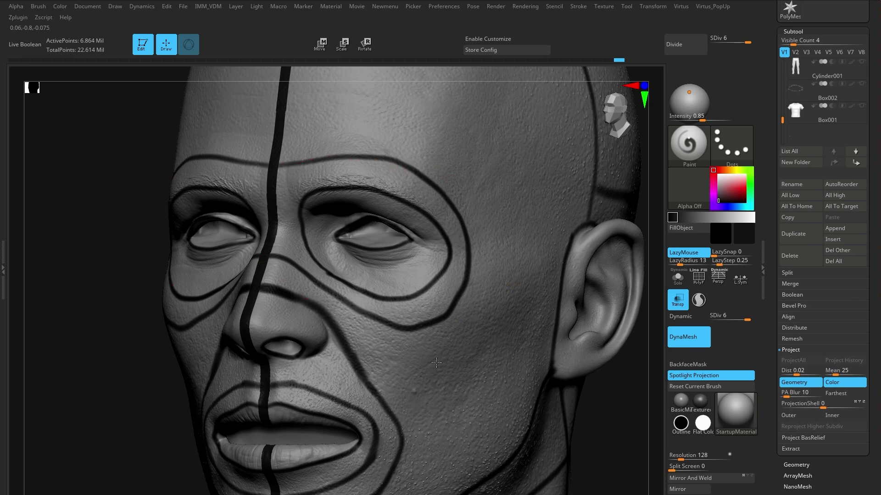
left_click_drag(612, 441, 395, 410, "shift")
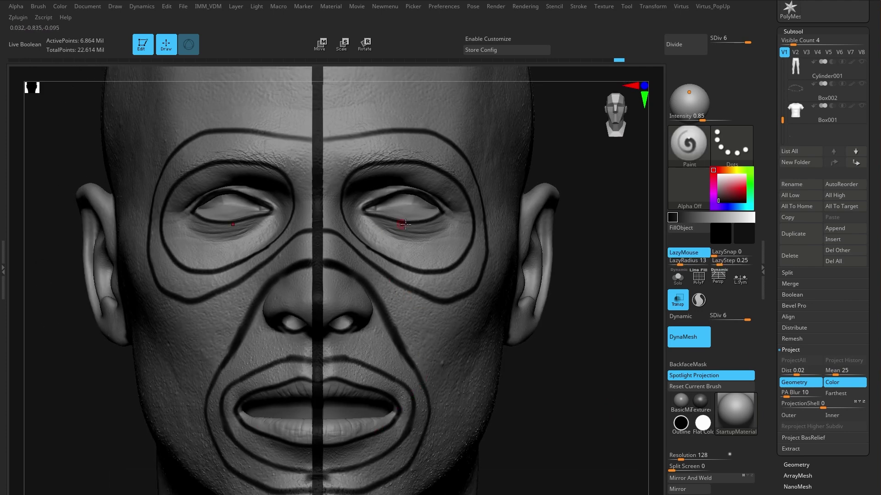
left_click_drag(584, 186, 596, 245, "alt")
left_click_drag(611, 340, 555, 409, "alt")
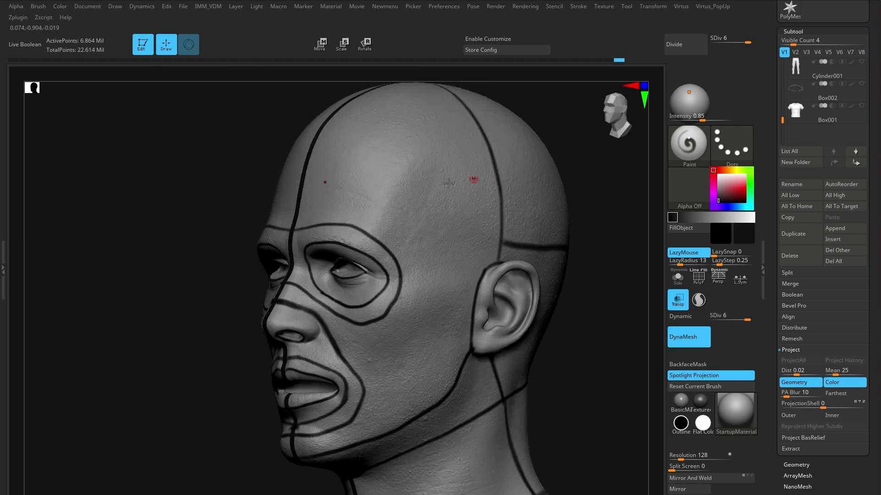
left_click_drag(211, 234, 298, 158, "shift")
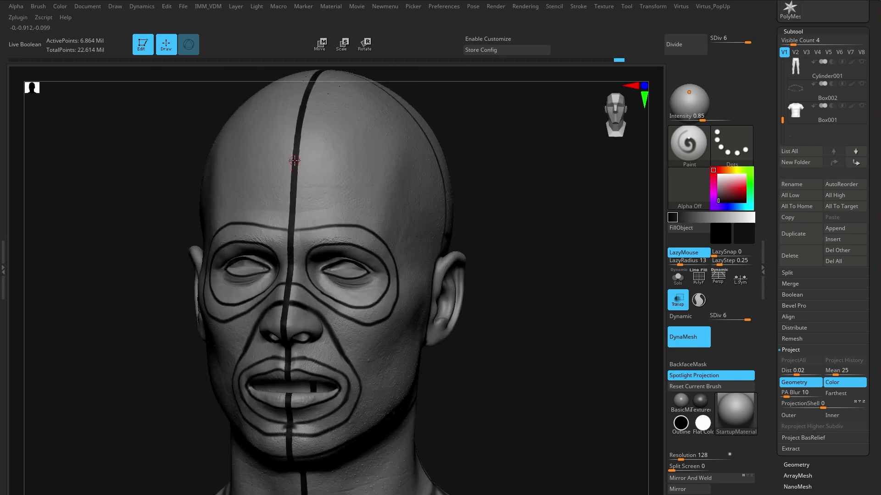
left_click_drag(628, 184, 558, 188)
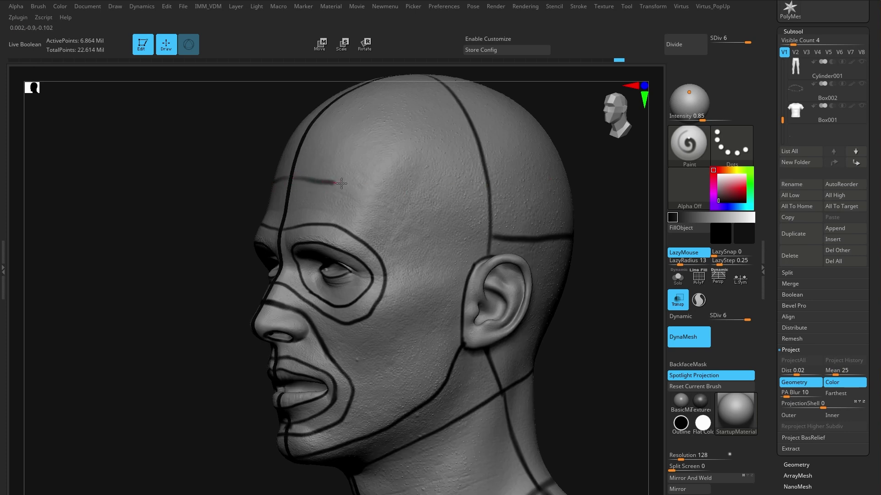
mouse_move(374, 195)
left_mouse_down()
mouse_move(426, 249)
mouse_move(448, 362)
left_mouse_up()
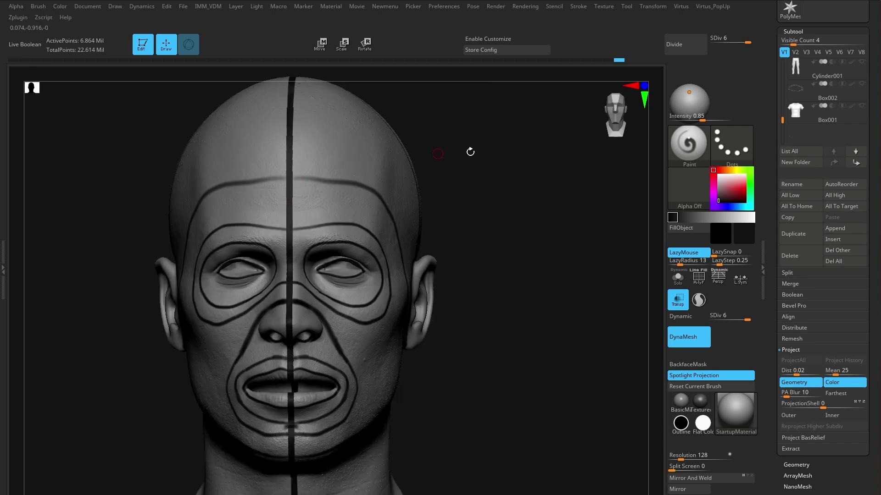
left_click_drag(470, 151, 323, 235)
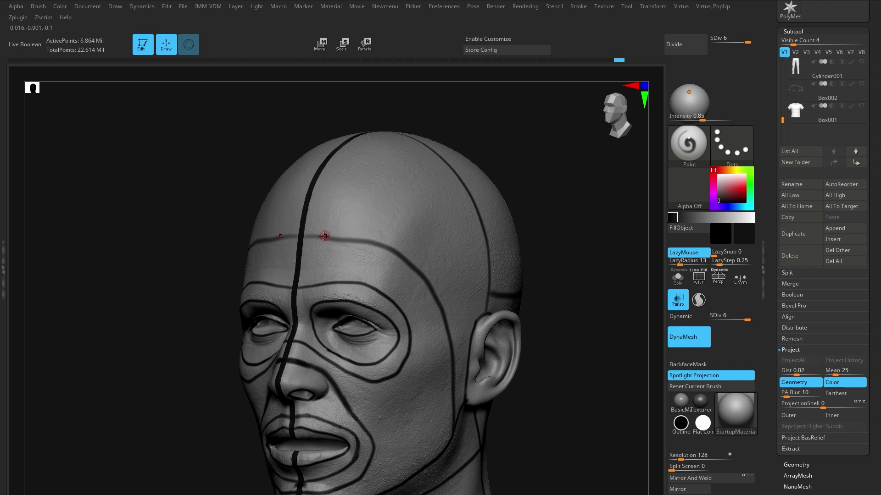
Step: Sample the grey skin colour and paint out the forehead line between the centre line and the temple
mouse_move(607, 226)
left_mouse_down("alt")
mouse_move(608, 211)
mouse_move(583, 197)
left_mouse_up("alt")
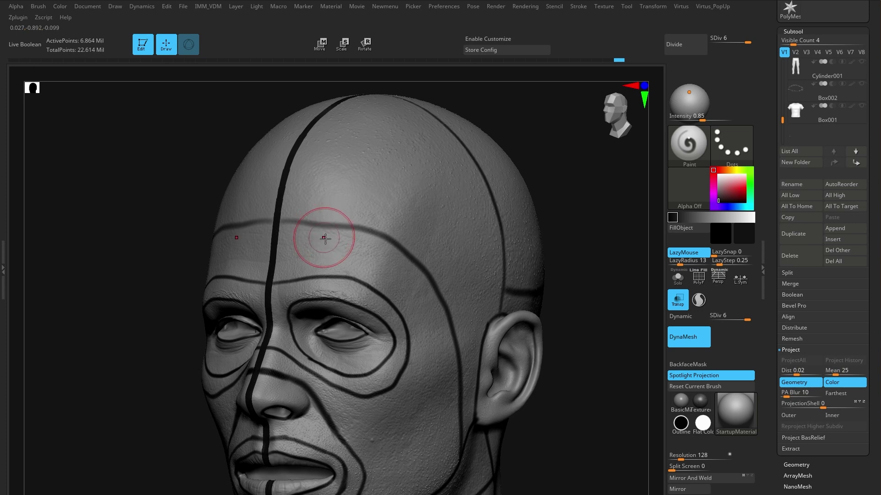
key("c")
mouse_move(351, 191)
left_mouse_down()
mouse_move(297, 240)
mouse_move(336, 198)
mouse_move(361, 245)
mouse_move(391, 235)
mouse_move(424, 271)
mouse_move(417, 248)
left_mouse_up()
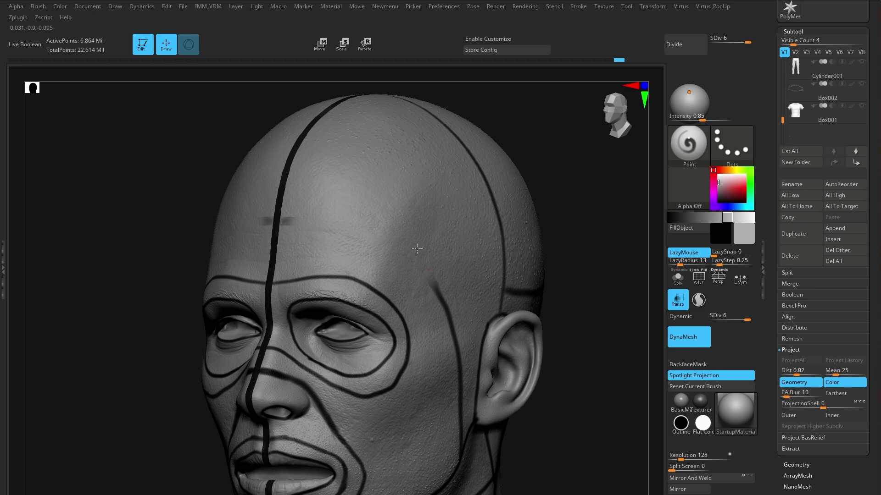
Step: Sample black and repaint the forehead line higher up, from the centre line to the side line at the temple
key("c")
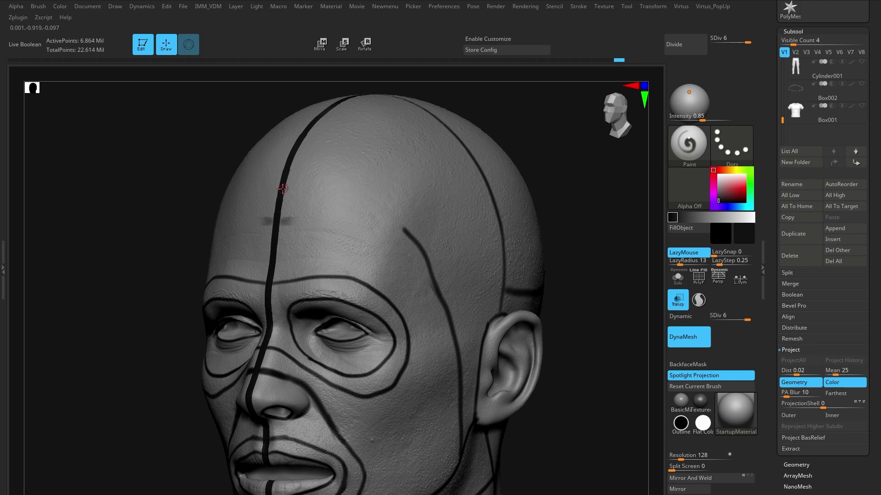
mouse_move(292, 182)
left_mouse_down()
mouse_move(351, 193)
mouse_move(407, 222)
mouse_move(441, 303)
left_mouse_up()
left_click_drag(574, 312, 679, 316)
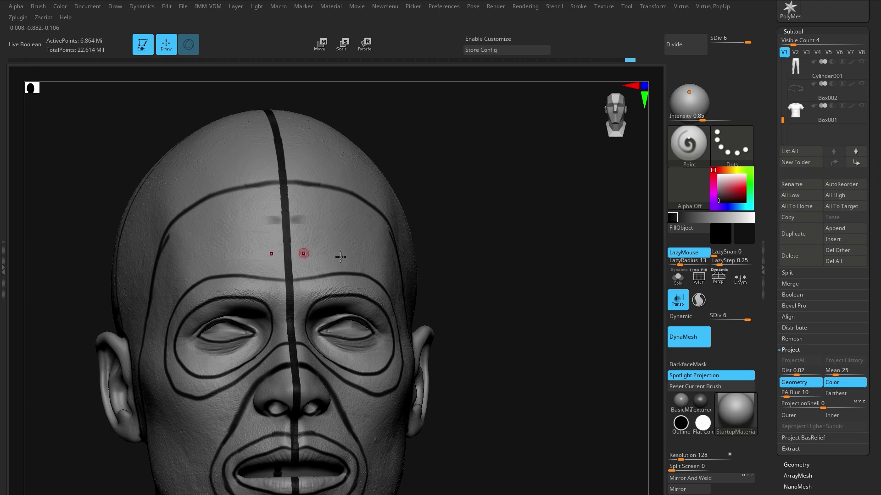
left_click_drag(536, 299, 516, 296, "alt")
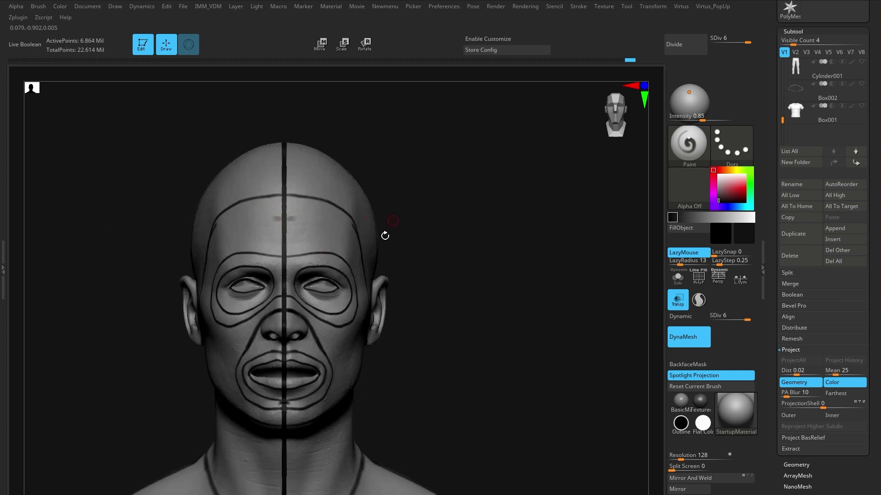
Step: Try a vertical guide line from the forehead through the brow to the upper eyelid, and undo it
key("c")
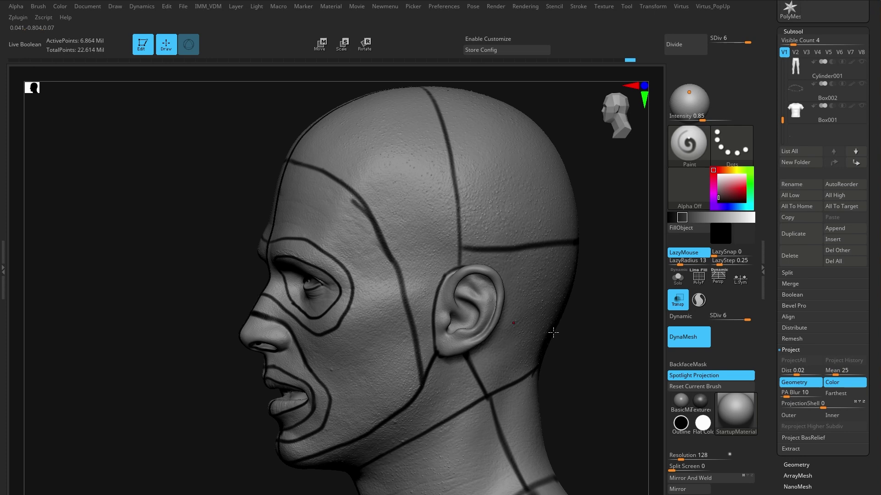
right_click_drag(553, 332, 491, 330)
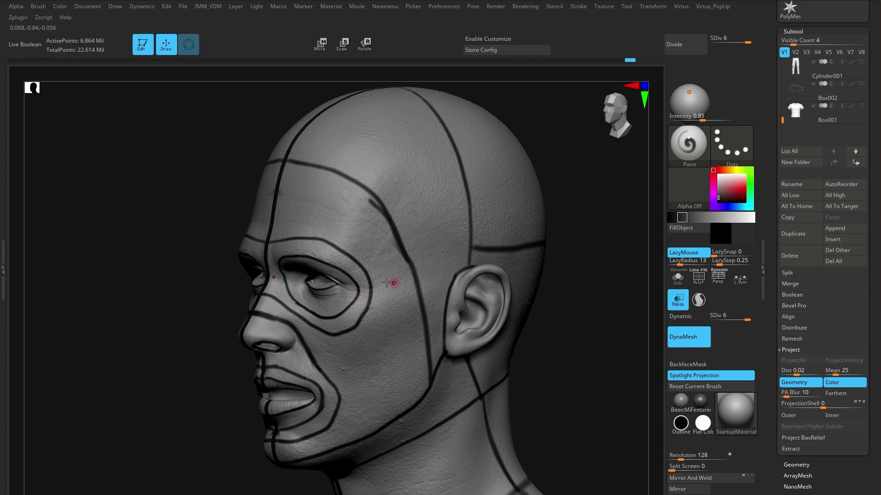
mouse_move(548, 323)
left_mouse_down()
mouse_move(585, 338)
mouse_move(512, 332)
mouse_move(513, 378)
mouse_move(479, 318)
mouse_move(526, 330)
mouse_move(515, 387)
mouse_move(545, 372)
left_mouse_up()
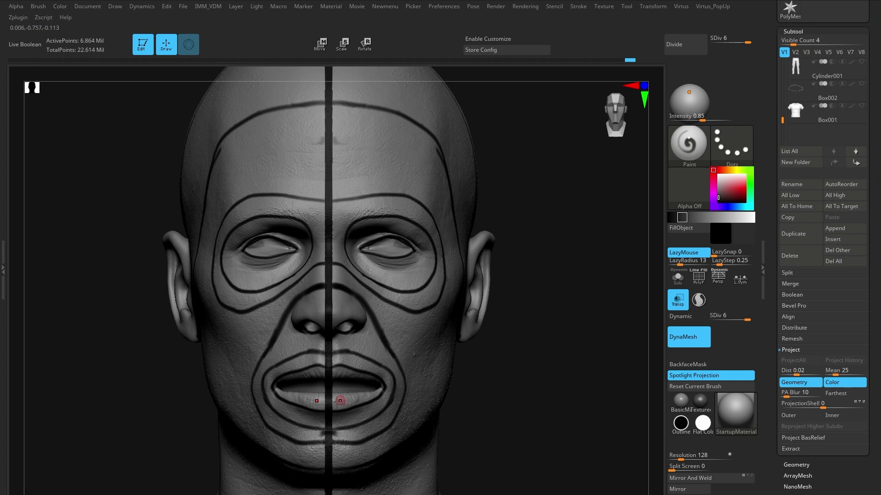
left_click_drag(491, 344, 552, 308)
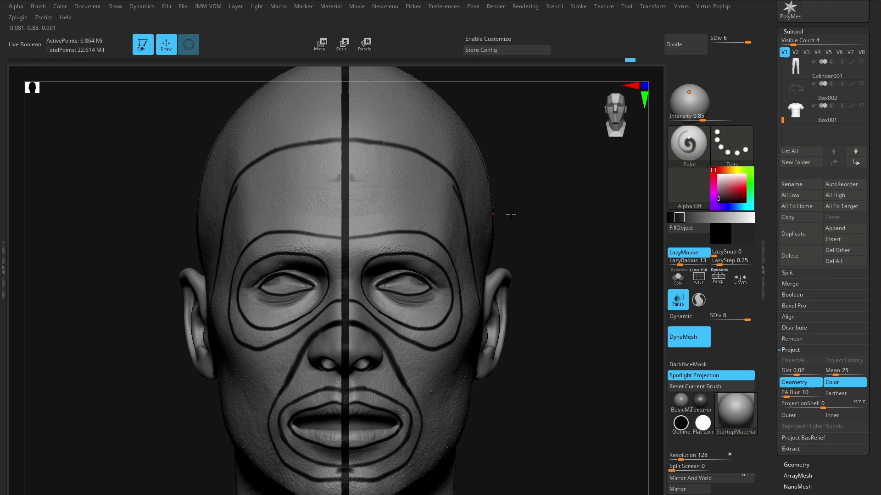
mouse_move(576, 219)
left_mouse_down("alt")
mouse_move(580, 230)
mouse_move(565, 218)
left_mouse_up("alt")
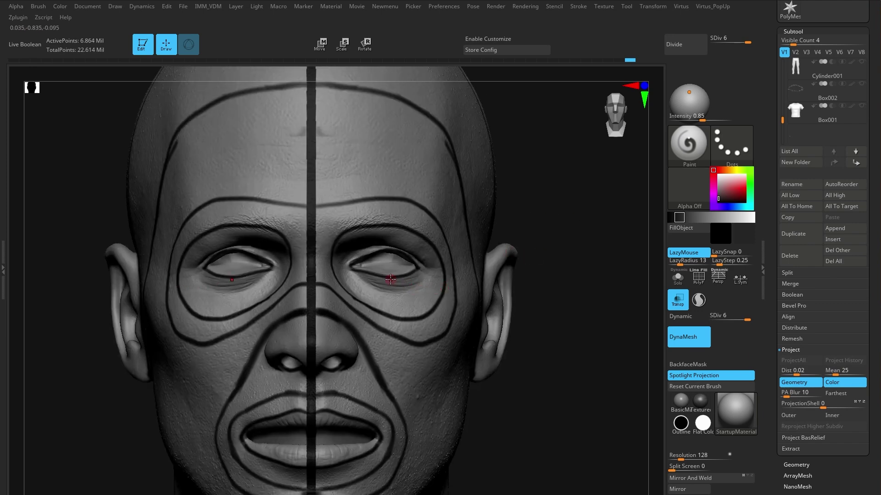
mouse_move(387, 237)
left_mouse_down()
mouse_move(386, 158)
mouse_move(385, 247)
left_mouse_up()
left_click_drag(510, 186, 454, 193)
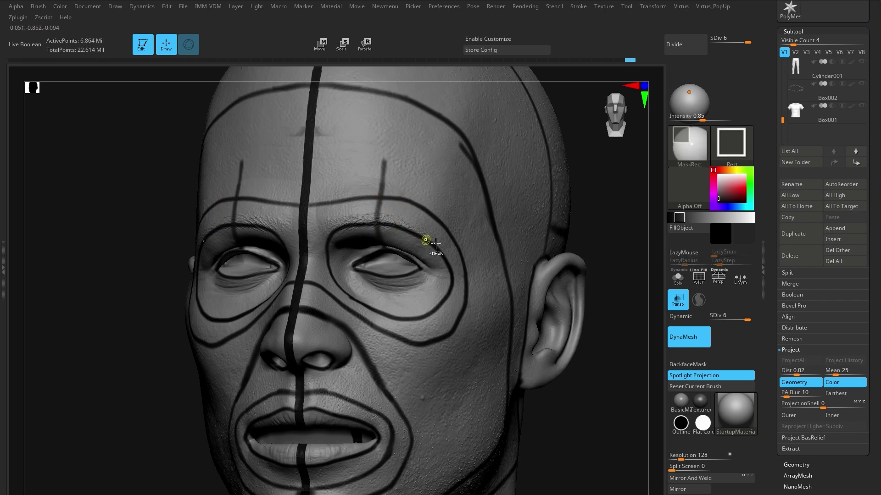
key("ctrl+z")
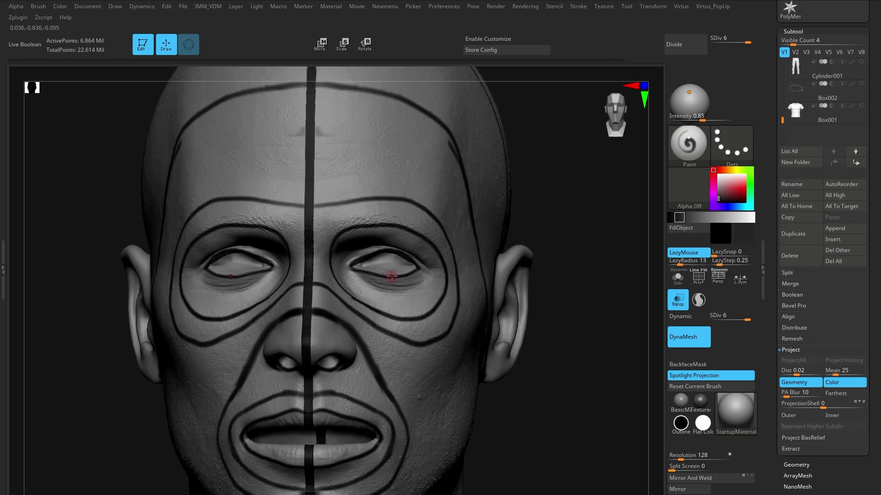
Step: Try diagonal guide lines below and above each eye, running from the outer cheek to the inner forehead, and undo them
left_click_drag(400, 296, 427, 328)
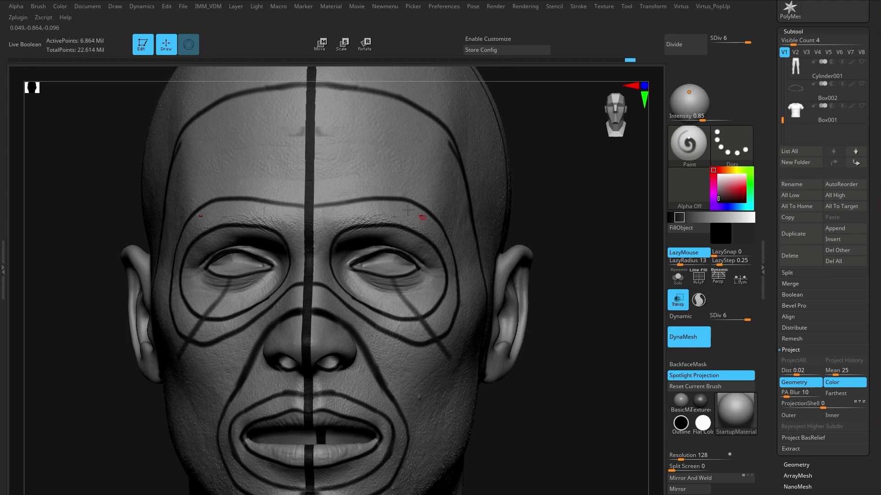
left_click_drag(389, 245, 342, 168)
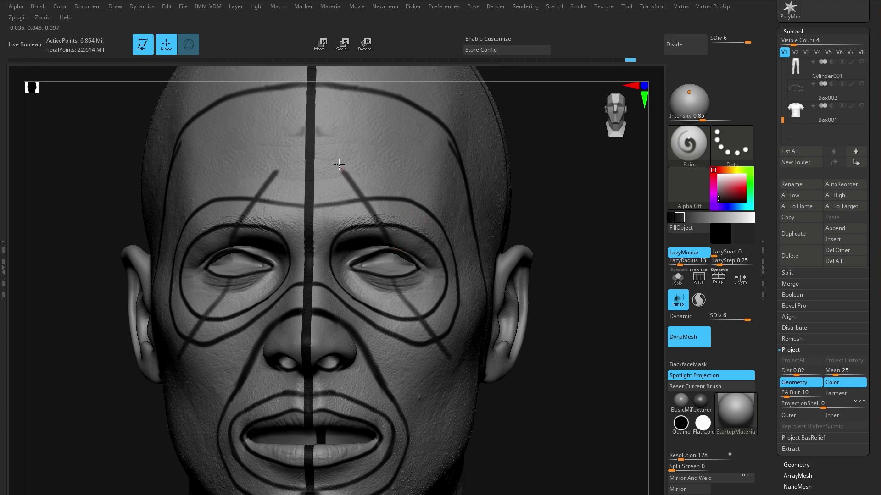
key("ctrl+z")
key("ctrl+z")
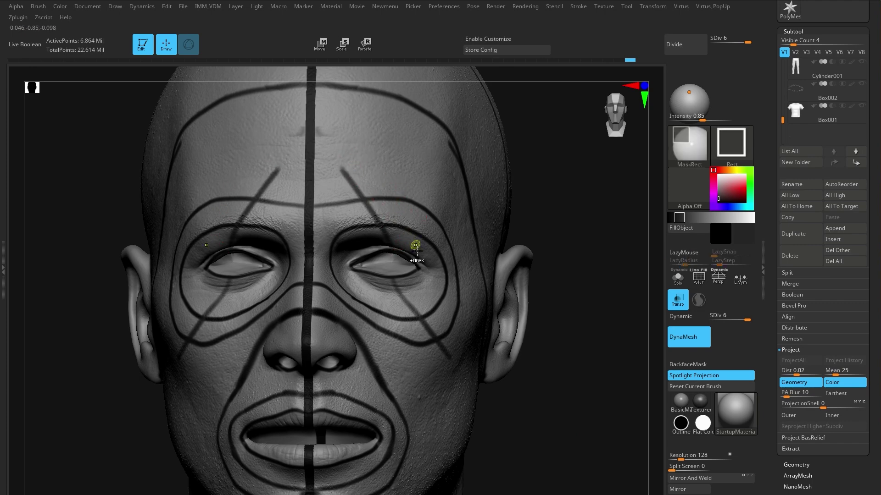
Step: Paint a vertical guide line above each eye, from the mid-forehead through both eye loops to the upper eyelid
left_click_drag(563, 193, 571, 229, "alt")
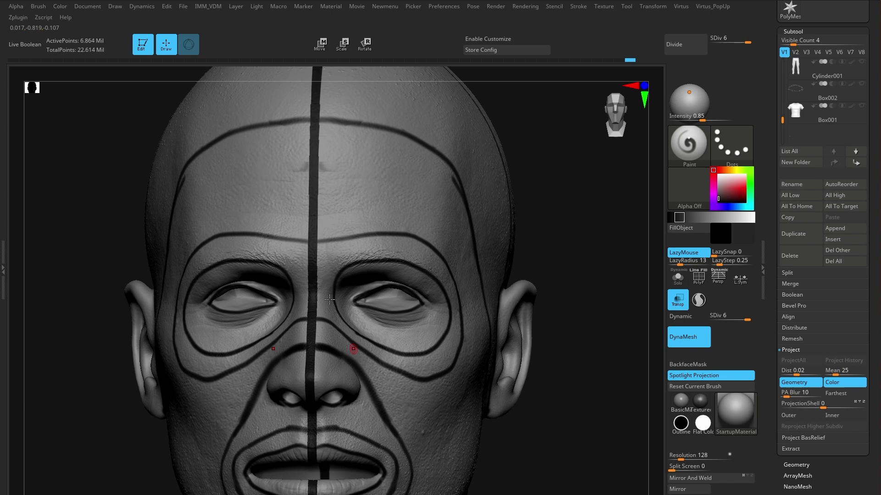
left_click_drag(629, 220, 425, 212)
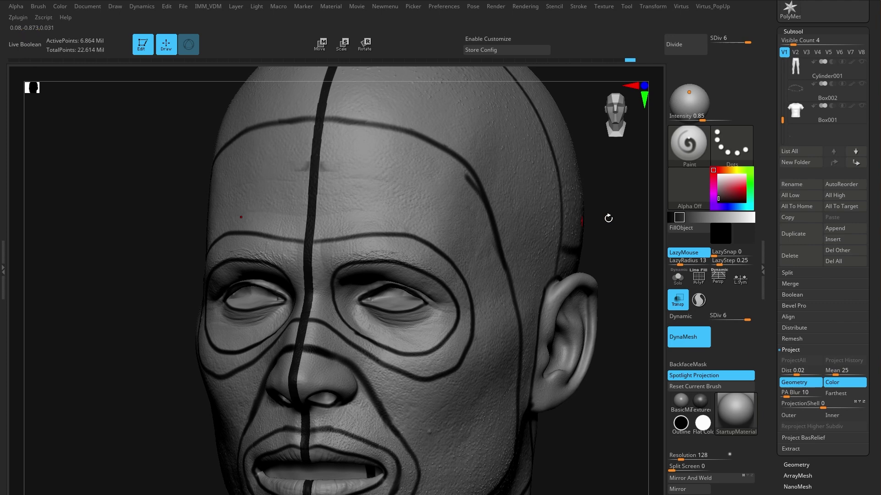
left_click_drag(633, 246, 524, 232, "shift")
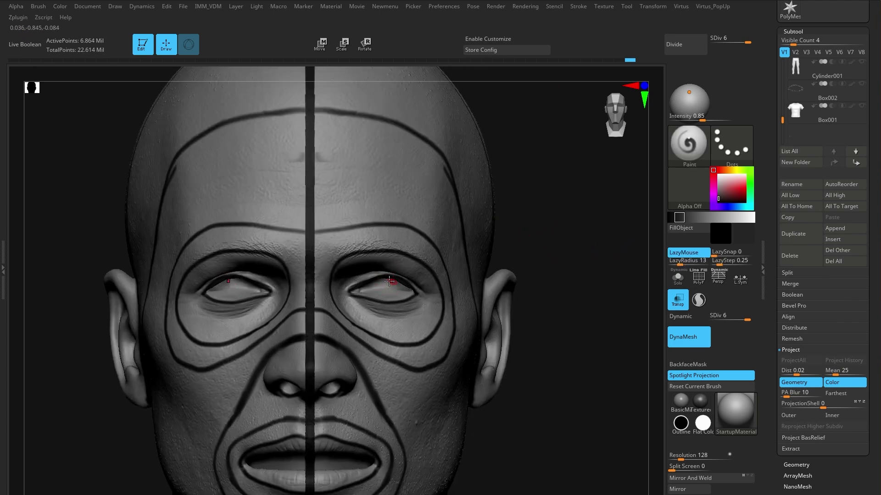
left_click_drag(563, 238, 489, 231, "alt")
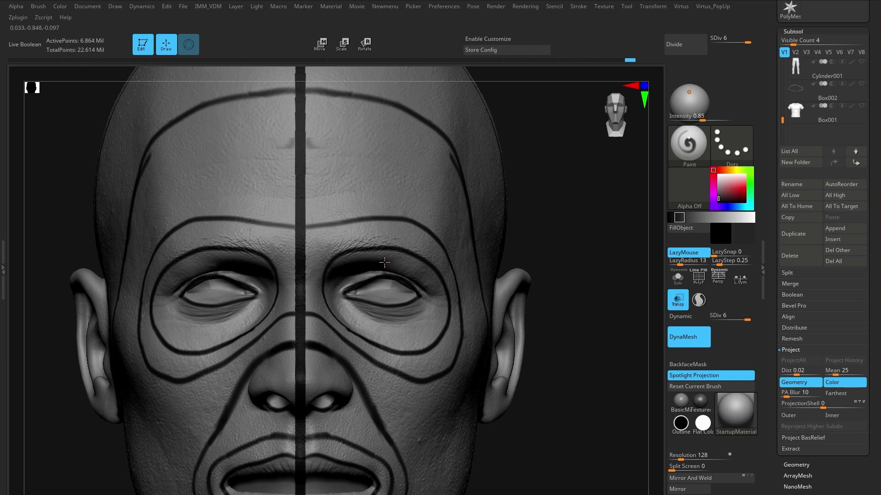
mouse_move(384, 245)
left_mouse_down()
mouse_move(381, 169)
mouse_move(384, 276)
left_mouse_up()
mouse_move(572, 226)
left_mouse_down()
mouse_move(581, 207)
mouse_move(585, 259)
left_mouse_up()
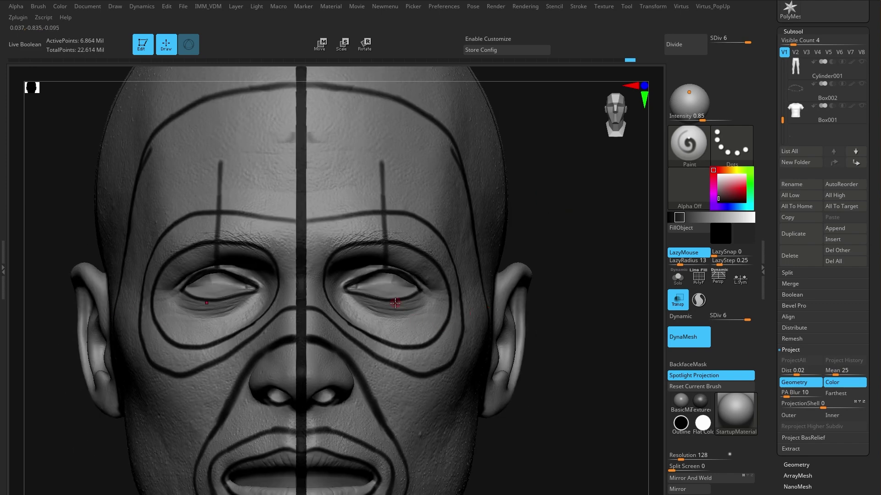
Step: Paint a guide line below each eye, from the lower eyelid through both eye loops and across the nose fold to the upper lip
left_click_drag(389, 301, 393, 339)
left_click_drag(565, 437, 520, 374, "alt")
left_click_drag(524, 413, 503, 392, "shift")
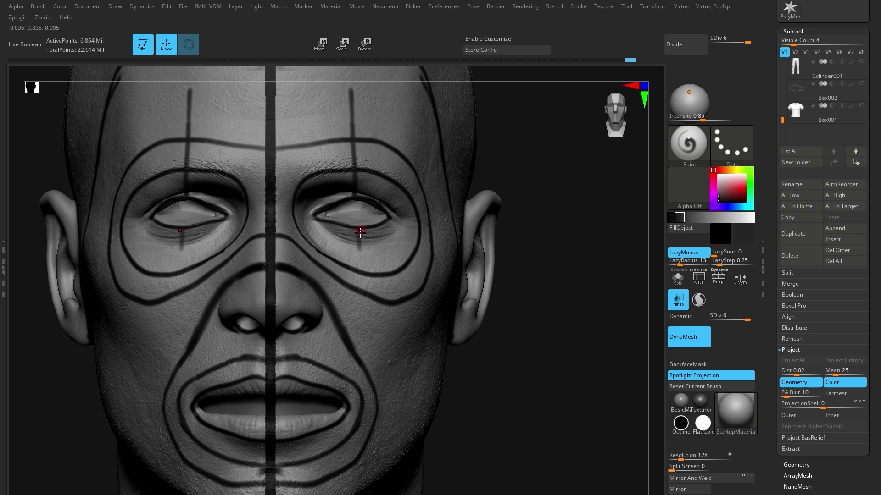
mouse_move(359, 243)
left_mouse_down()
mouse_move(353, 303)
mouse_move(316, 386)
left_mouse_up()
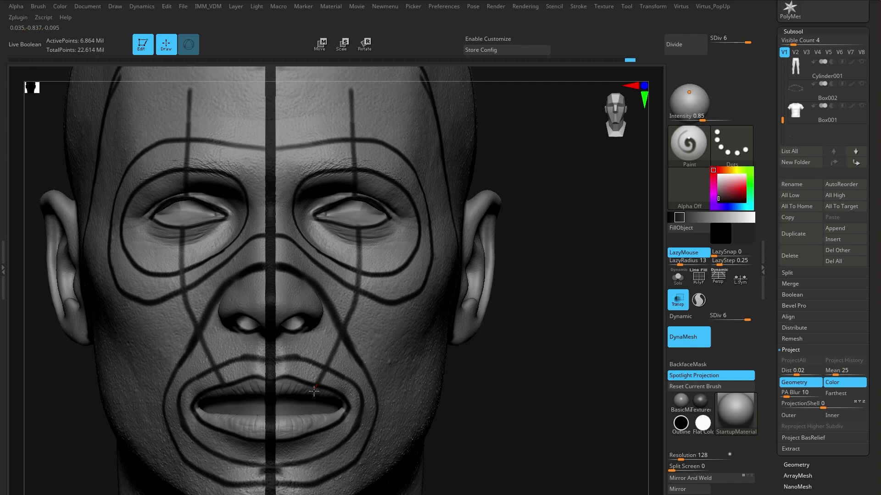
left_click_drag(527, 395, 301, 356)
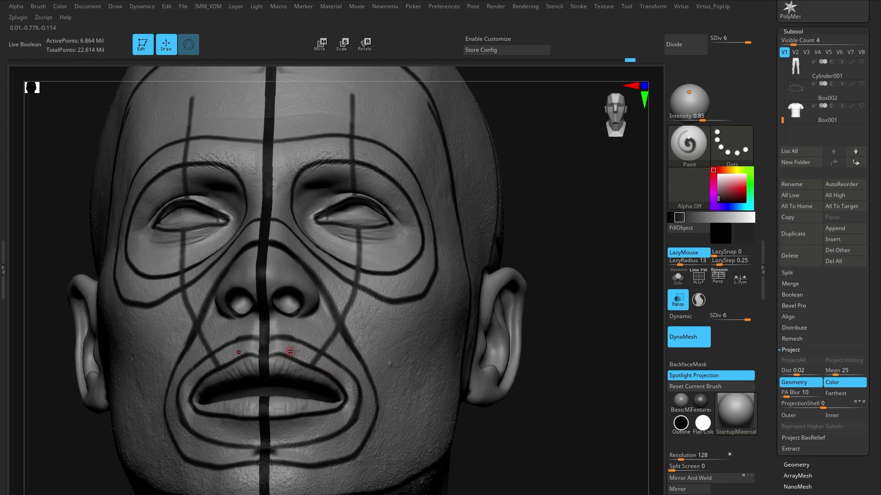
left_click_drag(546, 418, 534, 426)
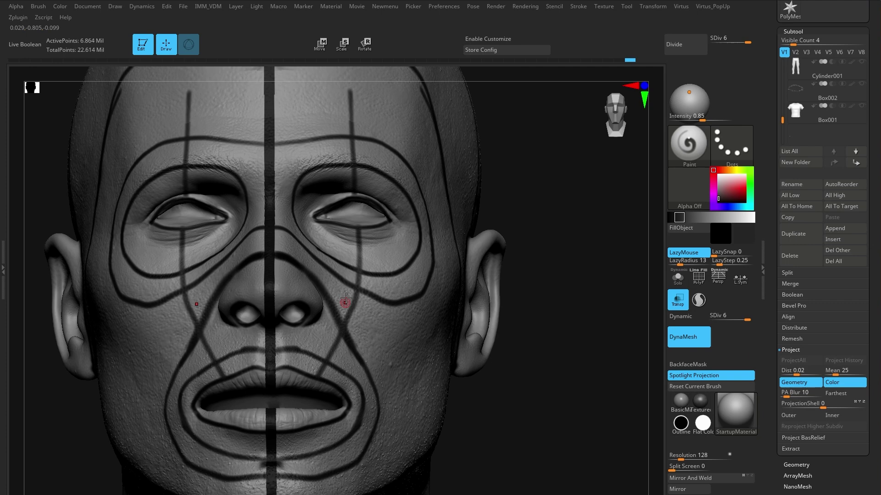
left_click_drag(512, 379, 436, 326)
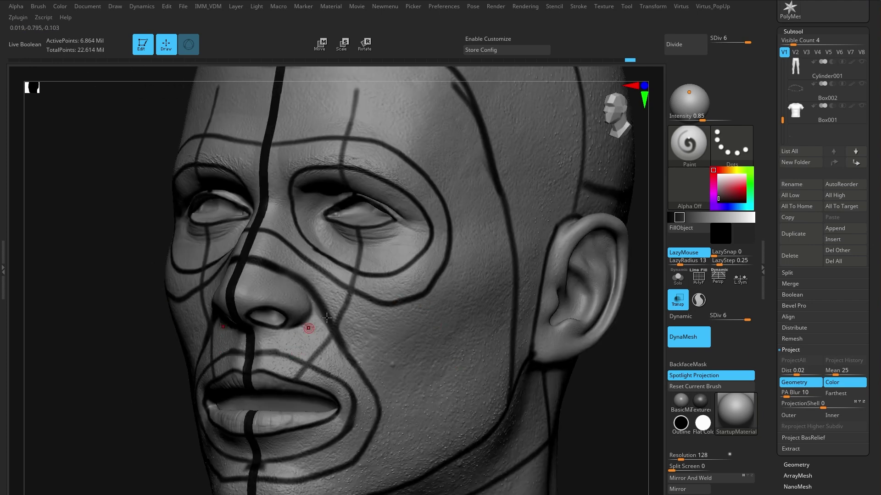
left_click_drag(573, 419, 435, 301)
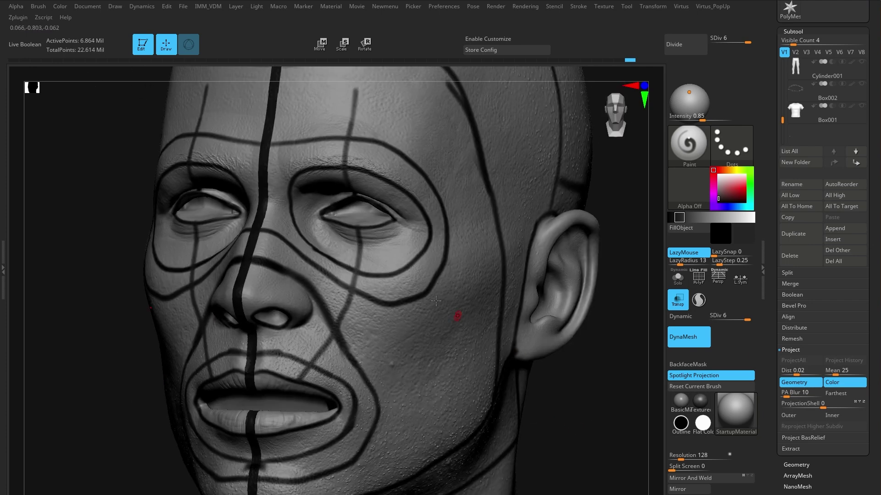
left_click_drag(305, 374, 359, 261)
left_click_drag(576, 411, 602, 450, "shift")
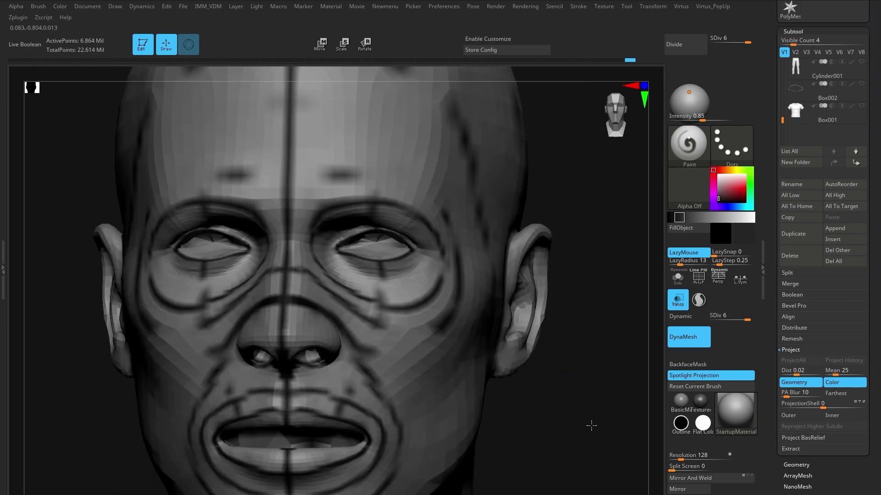
Step: Paint a horizontal guide line from the centre line at the nose bridge to the inner corner of each eye
left_click_drag(529, 357, 376, 293)
left_click_drag(321, 247, 356, 247)
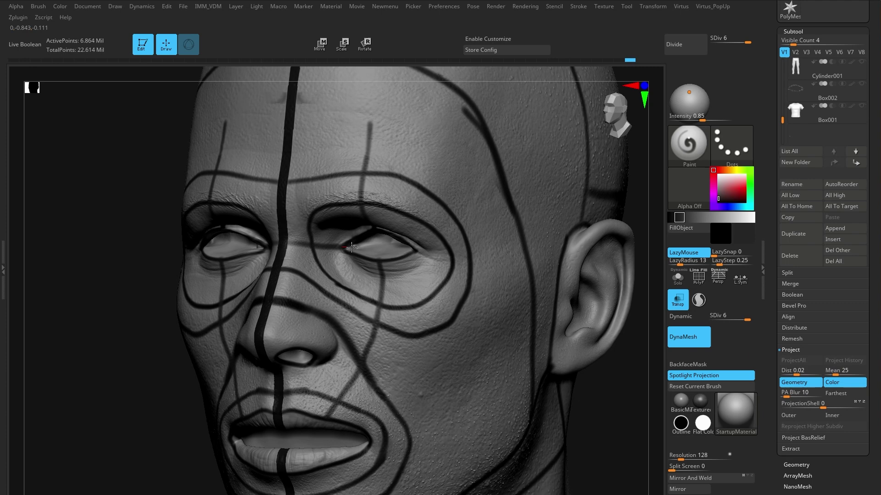
left_click_drag(282, 244, 353, 249)
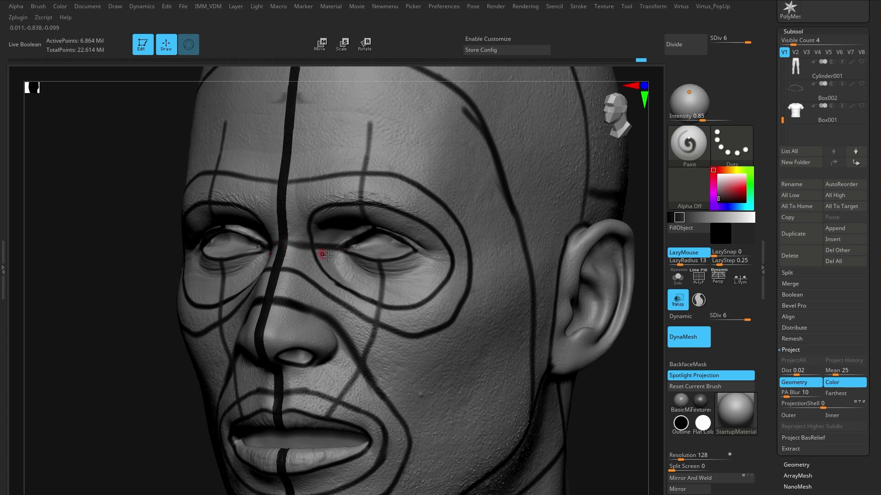
left_click_drag(165, 454, 349, 458)
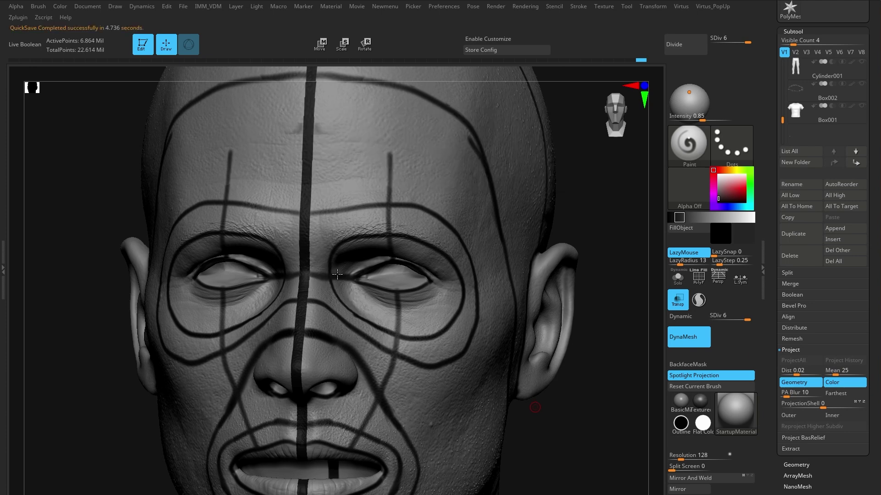
right_click_drag(368, 327, 393, 354)
mouse_move(338, 336)
right_mouse_down()
mouse_move(151, 428)
mouse_move(312, 296)
right_mouse_up()
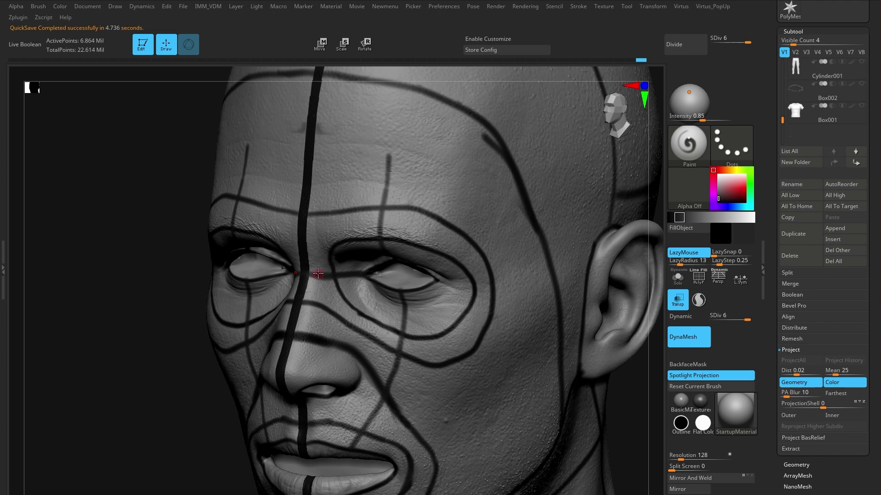
right_click_drag(180, 386, 278, 301)
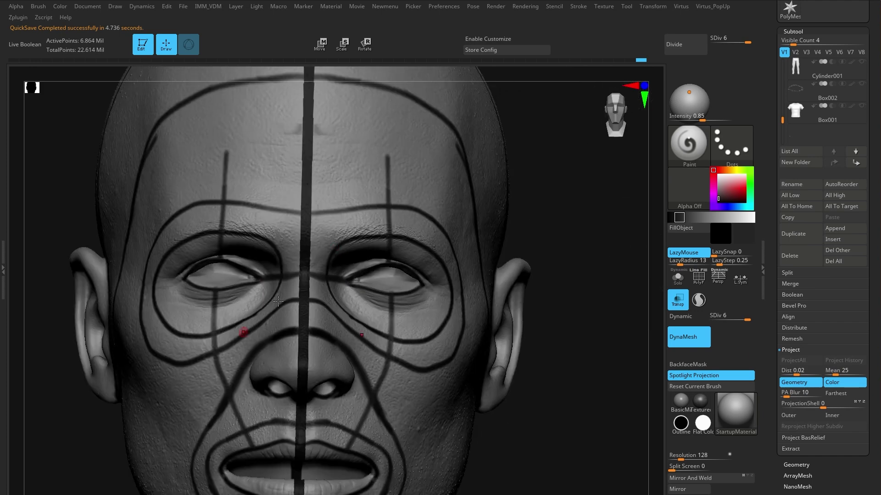
Step: Paint a horizontal guide line from each eye's outer corner through both eye loops to the side line at the temple
right_click_drag(606, 245, 439, 285)
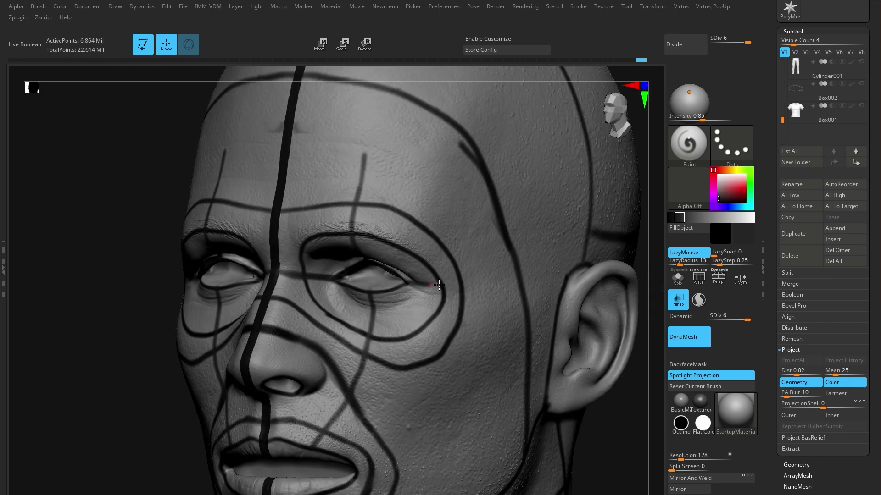
left_click_drag(462, 286, 504, 279)
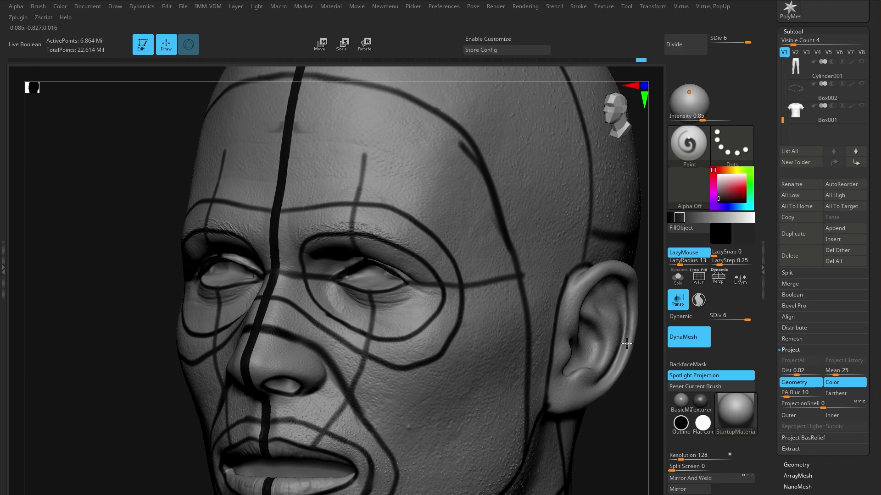
right_click_drag(524, 276, 478, 282)
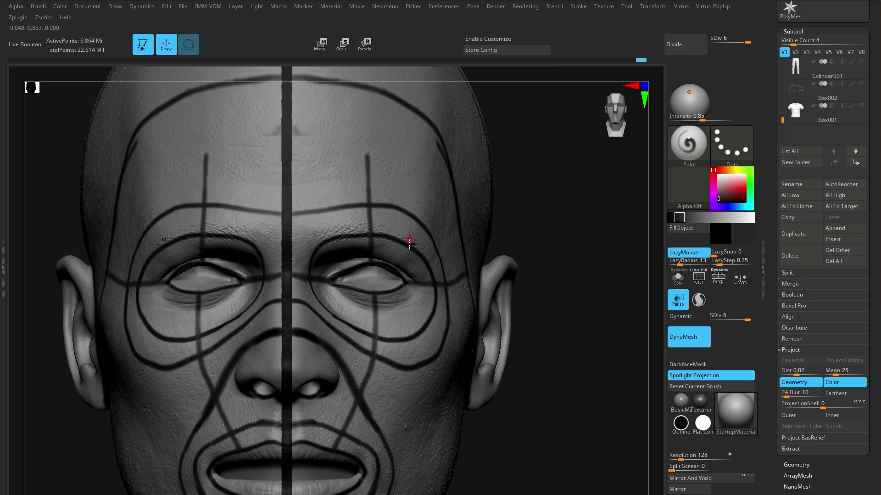
Step: Paint diagonal guide lines from each eye's outer lids, one up through the brow to the forehead and one down to the outer cheek loop
right_click_drag(409, 243, 525, 202)
left_click_drag(387, 265, 439, 191)
left_click_drag(387, 265, 438, 197)
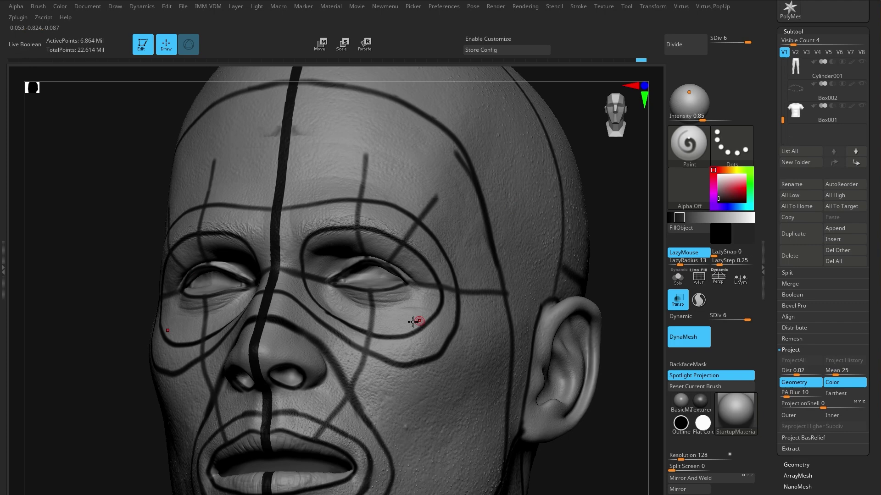
right_click_drag(591, 401, 578, 382, "alt")
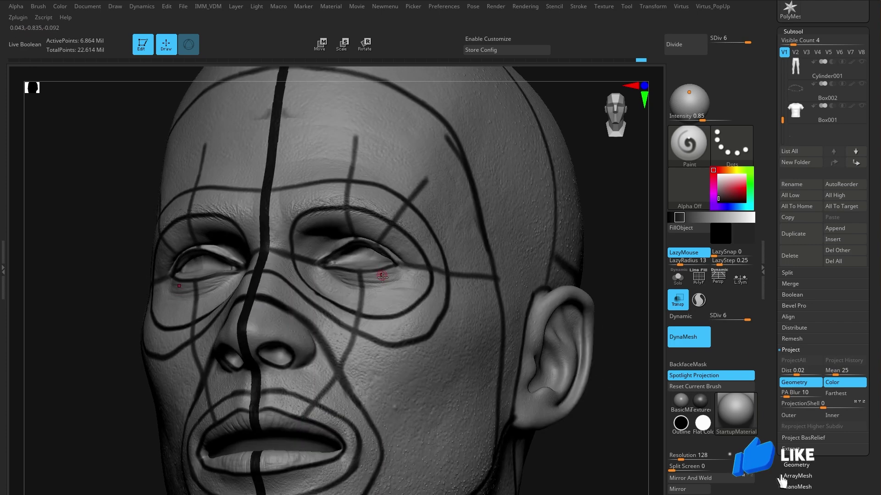
left_click_drag(381, 274, 427, 337)
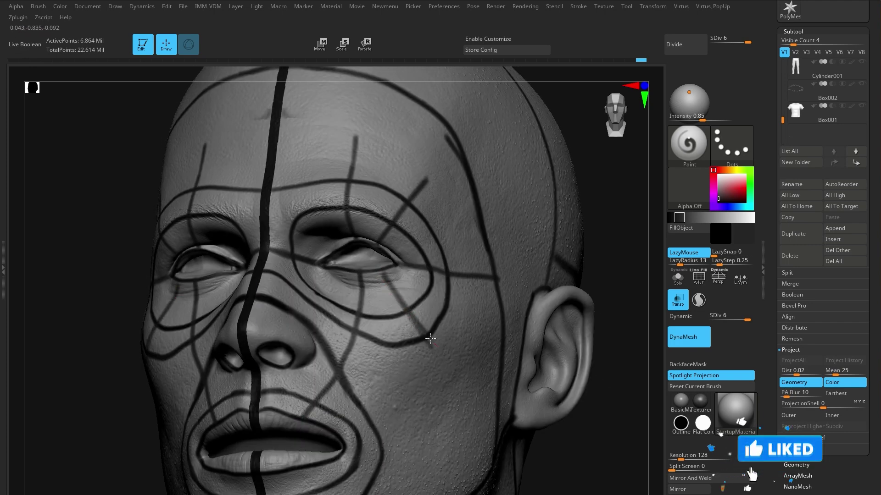
Step: Paint short diagonal guide lines from each eye's inner lids, one up to the inner brow and one down to the loop beside the nose
right_click_drag(592, 250, 646, 266)
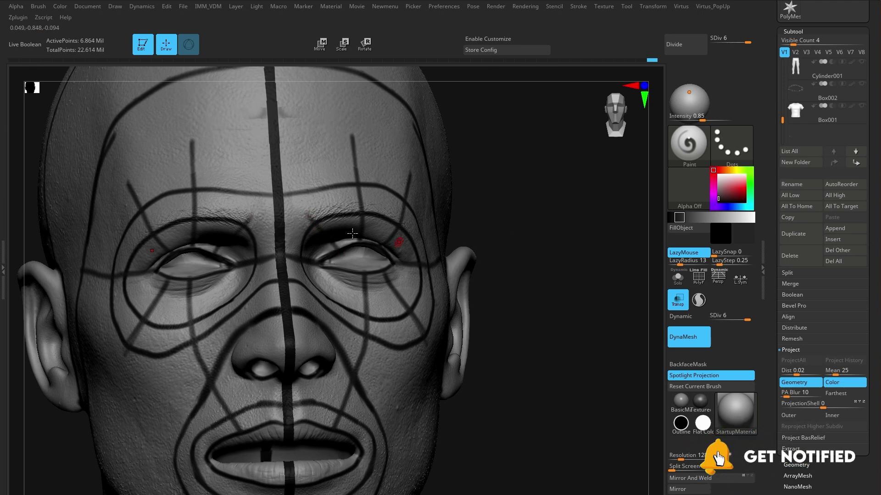
left_click_drag(304, 205, 326, 232)
right_click_drag(327, 232, 436, 251)
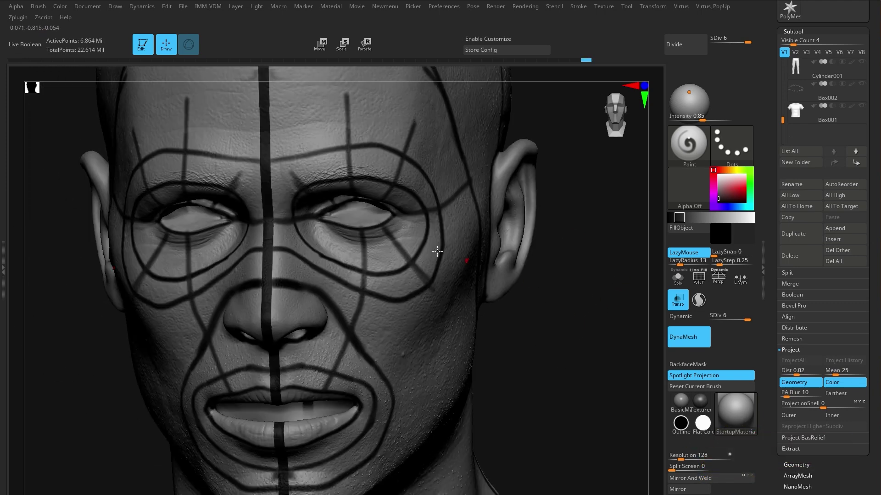
left_click_drag(319, 263, 341, 219)
left_click_drag(325, 252, 341, 224)
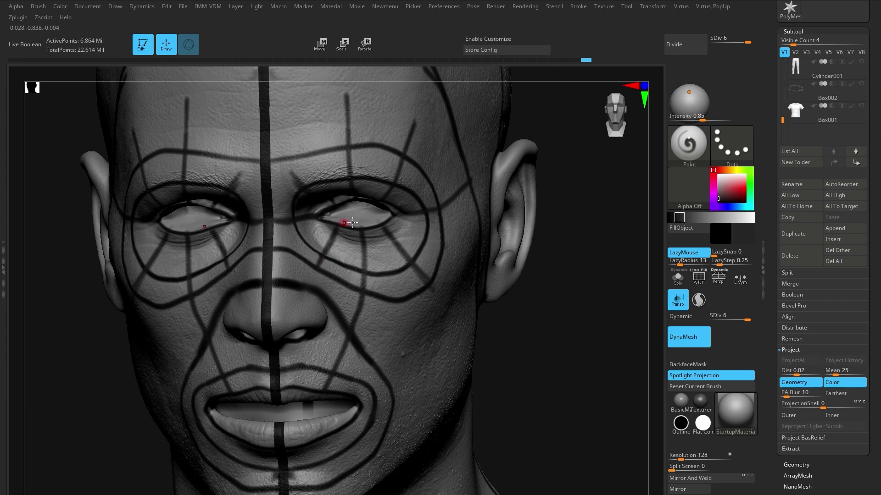
right_click_drag(578, 304, 580, 307, "shift")
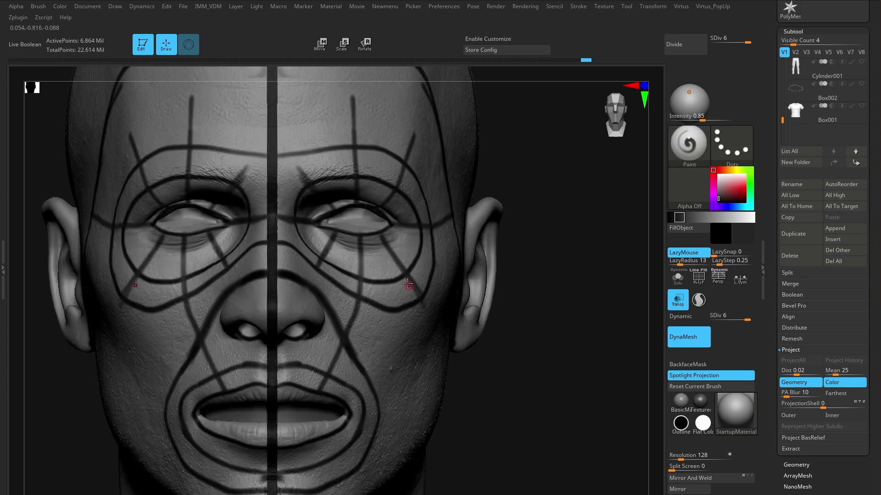
right_click_drag(541, 384, 477, 366)
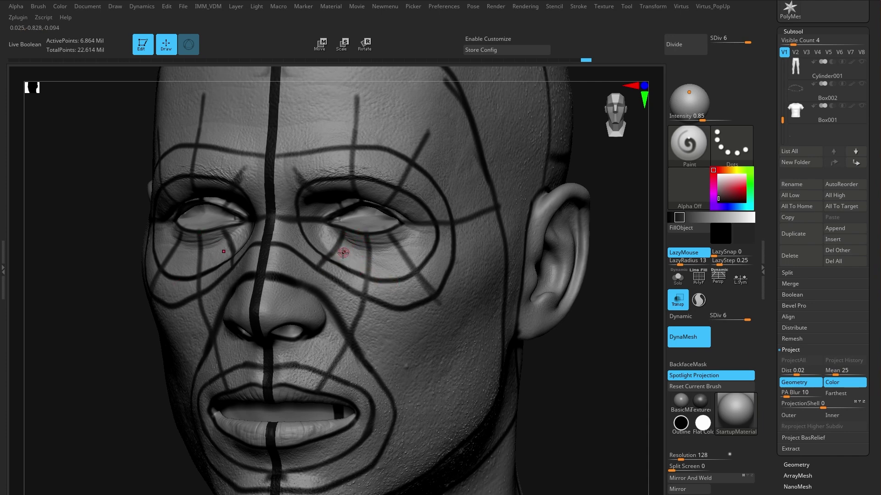
right_click_drag(566, 425, 438, 376)
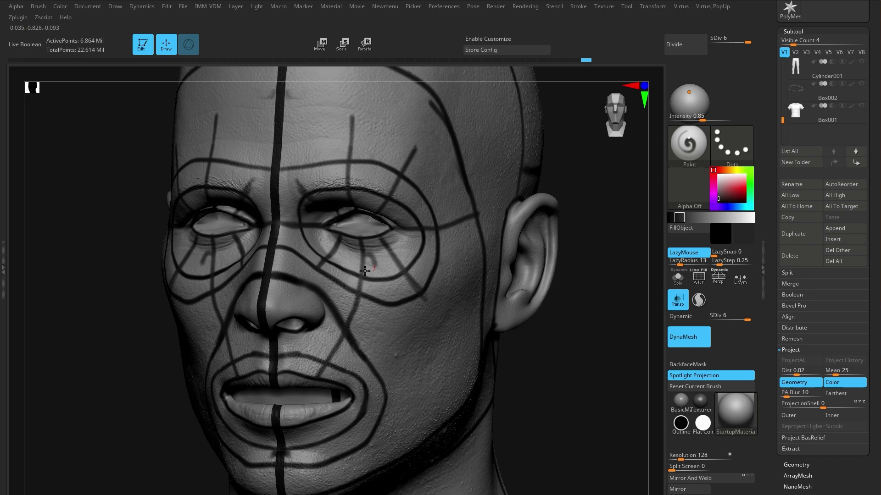
Step: Paint a diagonal guide line from the temple end of the forehead line back to the skull's side line, and try parallel lines below it
left_click_drag(597, 400, 564, 463, "alt")
right_click_drag(564, 463, 442, 236)
left_click_drag(419, 238, 510, 187)
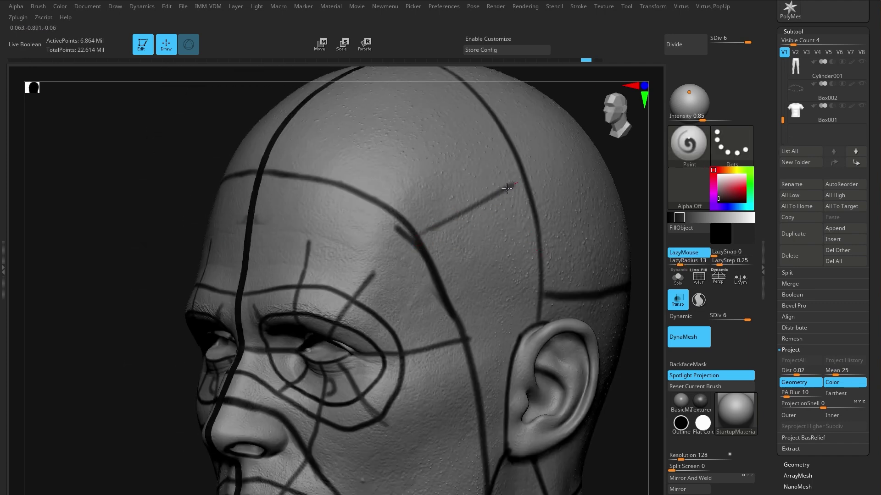
left_click_drag(443, 277, 534, 242)
key("ctrl")
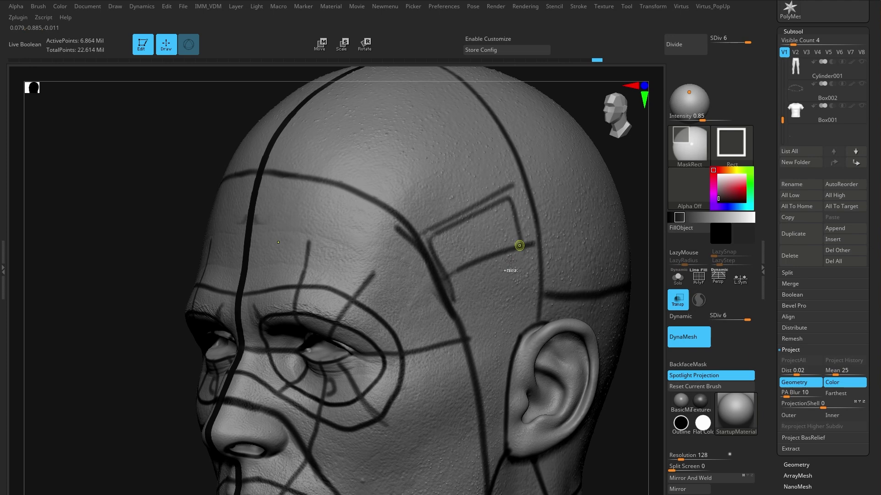
Step: Paint a horizontal guide line from each mouth corner through both mouth loops to the middle of the cheek
right_click_drag(623, 459, 615, 317, "alt")
mouse_move(477, 376)
right_mouse_down("shift")
mouse_move(512, 390)
mouse_move(374, 334)
right_mouse_up("shift")
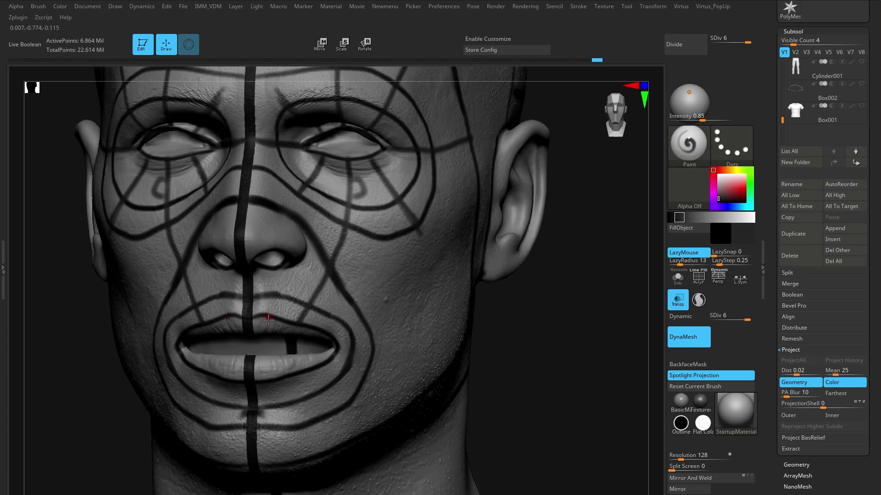
left_click_drag(349, 347, 427, 339)
right_click_drag(584, 412, 608, 409, "alt")
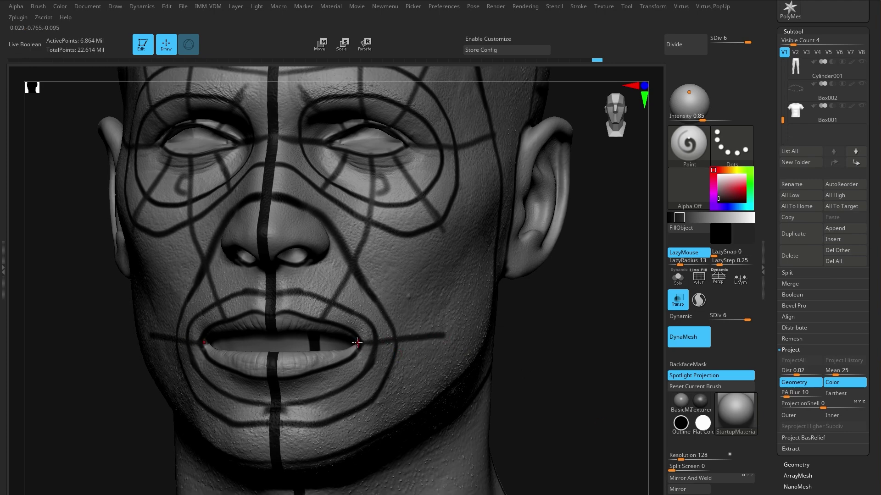
mouse_move(496, 340)
right_mouse_down()
mouse_move(551, 377)
mouse_move(537, 392)
mouse_move(444, 323)
right_mouse_up()
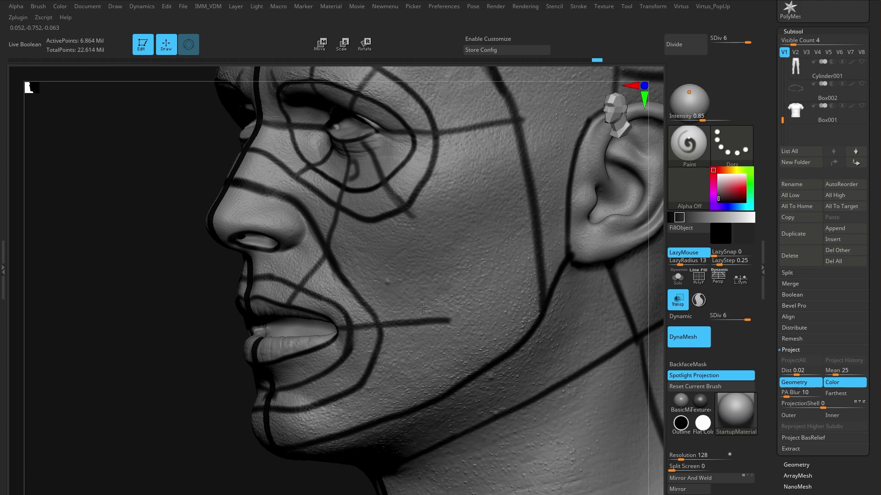
Step: Paint diagonal guide lines from the lower lip through both mouth loops to the chin on each side
right_click_drag(200, 485, 212, 466)
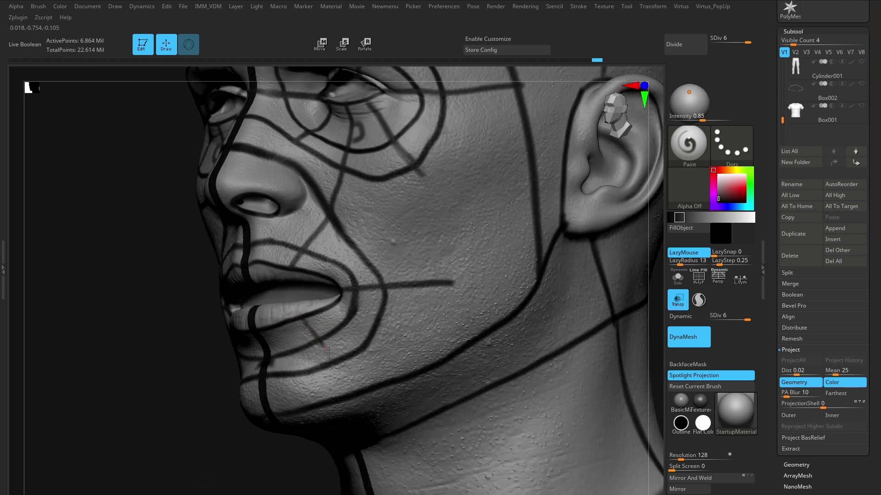
left_click_drag(181, 362, 226, 414)
right_click_drag(226, 413, 343, 319)
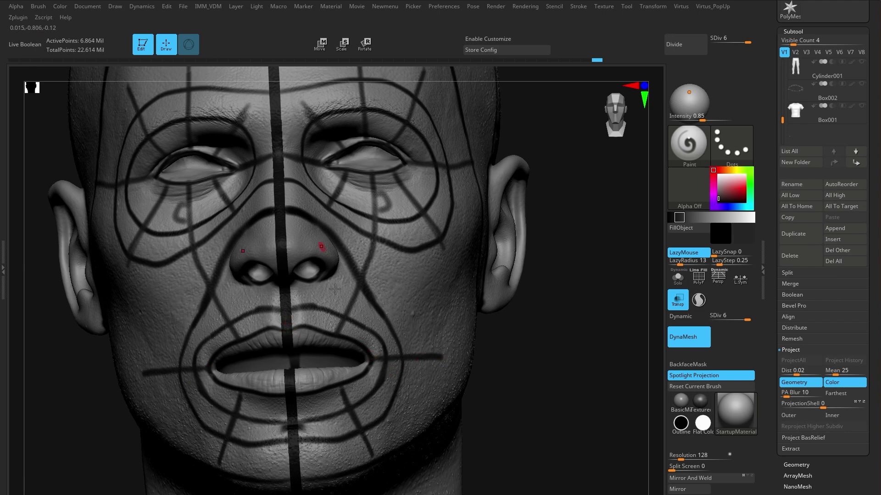
Step: Paint a guide line around each nostril wing, following the crease down and under the nose to the centre line
left_click_drag(548, 398, 485, 386, "alt")
left_click_drag(588, 383, 539, 376)
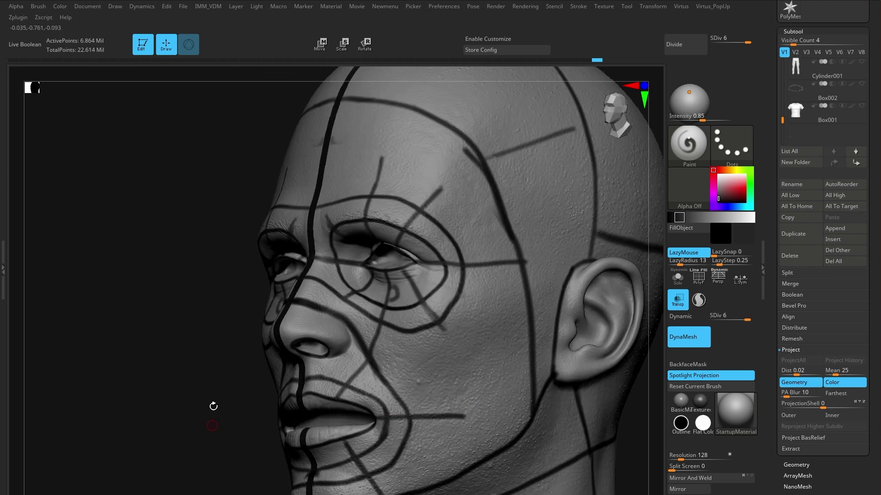
left_click_drag(212, 405, 198, 415)
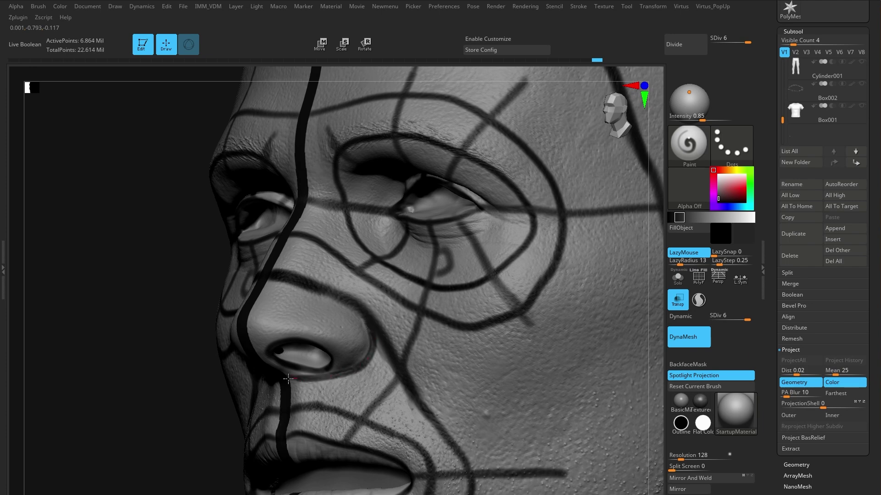
left_click_drag(148, 441, 468, 350)
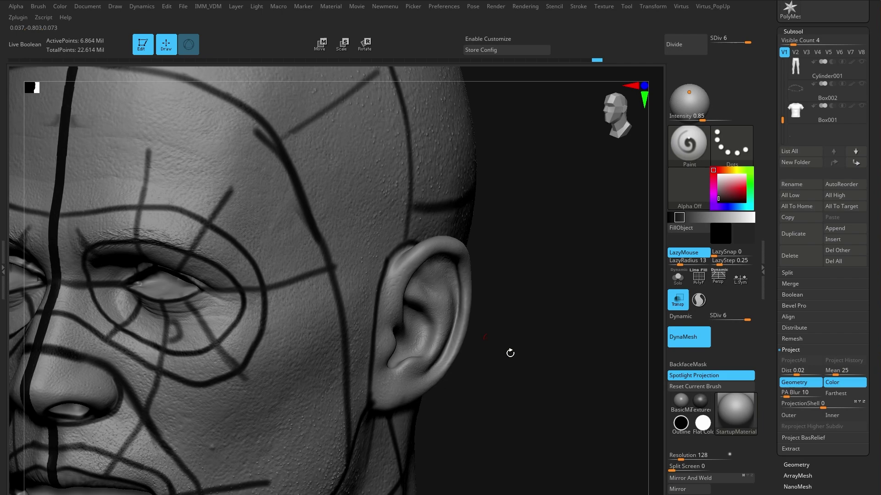
Step: Paint a guide line around the ear's helix from its inner root to the lobe, and another down along the tragus into the notch
mouse_move(526, 367)
left_mouse_down()
mouse_move(541, 363)
mouse_move(550, 399)
mouse_move(562, 301)
mouse_move(551, 347)
mouse_move(560, 328)
mouse_move(536, 314)
mouse_move(572, 400)
mouse_move(599, 416)
mouse_move(552, 391)
mouse_move(429, 383)
mouse_move(450, 369)
mouse_move(474, 316)
mouse_move(459, 260)
mouse_move(424, 250)
mouse_move(398, 264)
mouse_move(388, 290)
mouse_move(400, 320)
mouse_move(425, 339)
left_mouse_up()
mouse_move(637, 446)
left_mouse_down()
mouse_move(592, 437)
mouse_move(571, 389)
left_mouse_up()
left_click_drag(502, 389, 546, 379, "alt")
mouse_move(323, 293)
left_mouse_down()
mouse_move(320, 313)
mouse_move(376, 325)
left_mouse_up()
left_click_drag(393, 293, 383, 273)
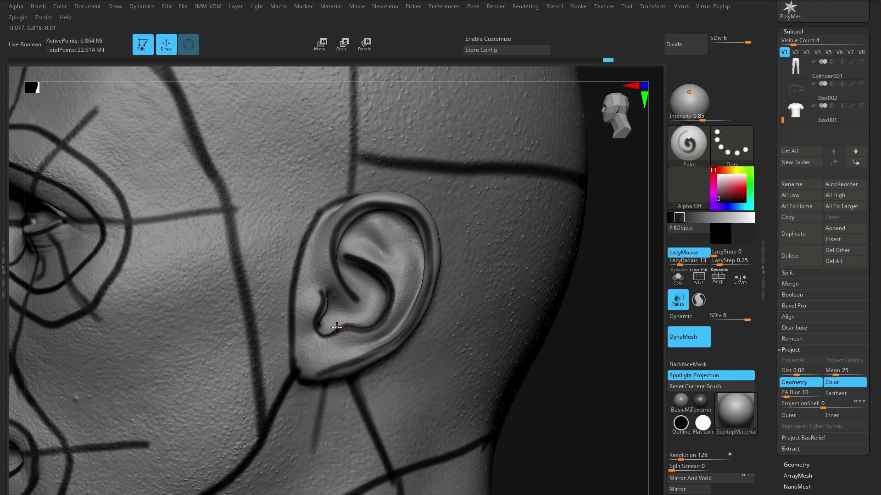
Step: Complete the guide line around the ear's concha edge, and paint a curved line down the antihelix ridge to join it
left_click_drag(527, 390, 520, 406)
left_click_drag(498, 364, 474, 369)
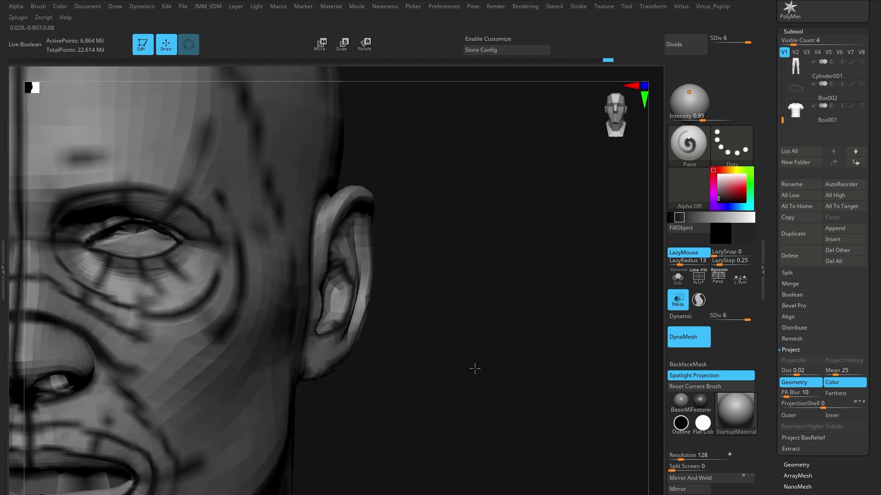
mouse_move(474, 299)
left_mouse_down("shift")
mouse_move(472, 318)
mouse_move(445, 315)
left_mouse_up("shift")
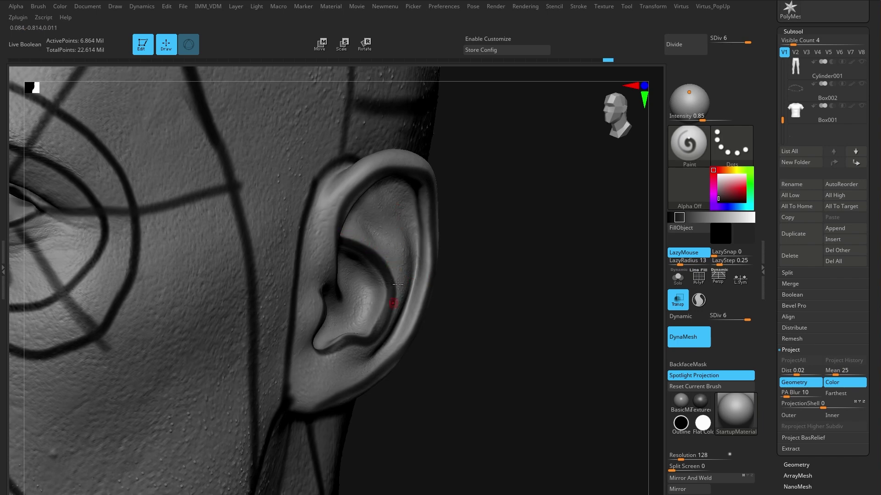
left_click_drag(514, 306, 481, 313)
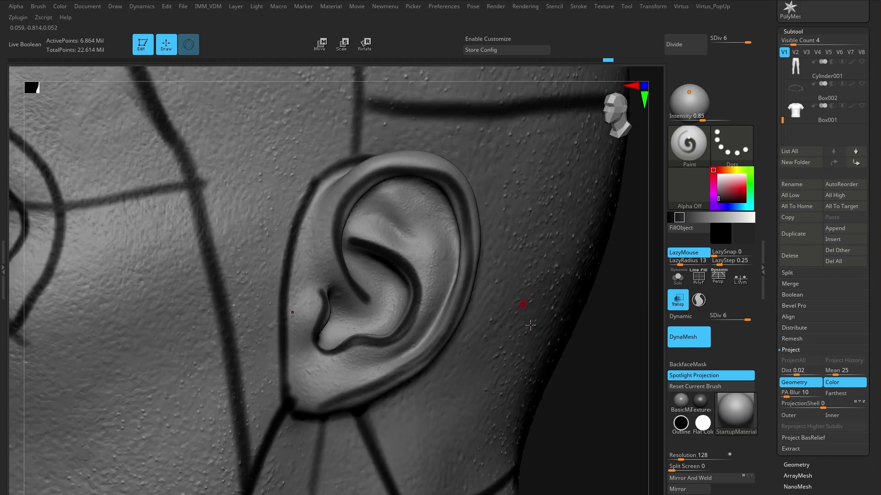
left_click_drag(588, 366, 603, 385)
left_click_drag(426, 260, 419, 297)
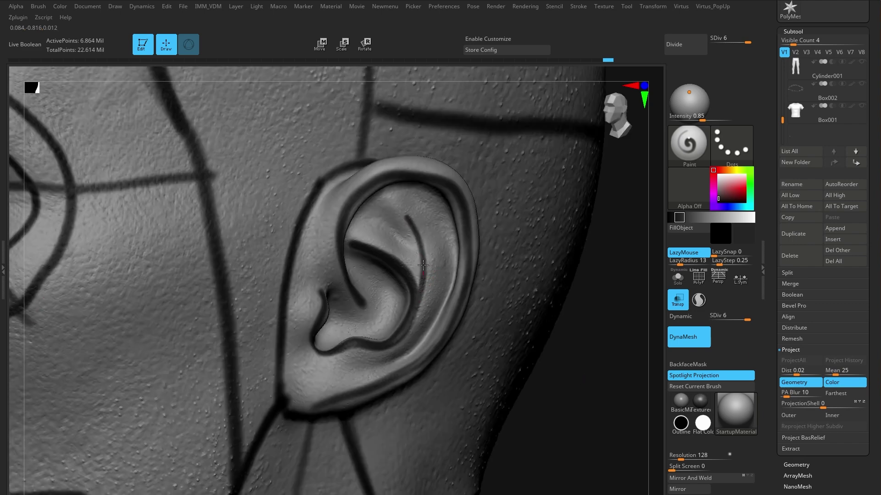
Step: Paint a guide line along the groove inside the ear's outer rim, from its upper end down toward the lobe
mouse_move(613, 387)
left_mouse_down("alt")
mouse_move(594, 348)
mouse_move(604, 385)
left_mouse_up("alt")
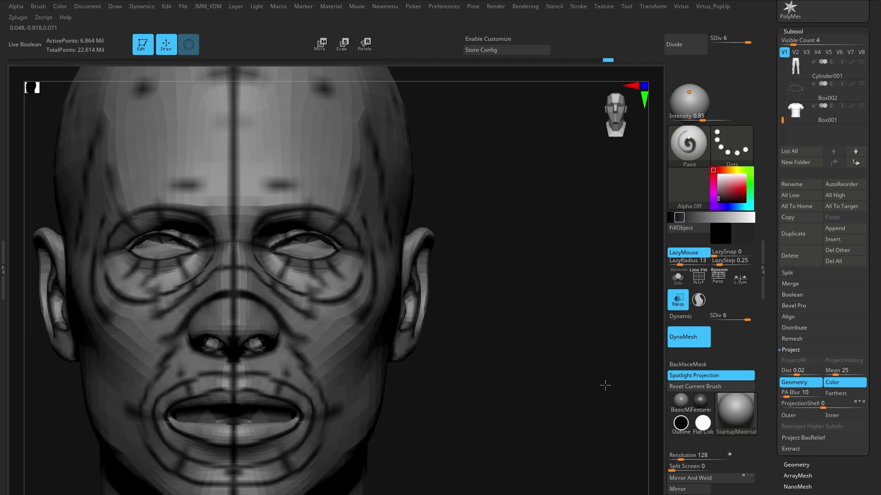
left_click_drag(483, 255, 503, 290, "alt")
mouse_move(503, 289)
left_mouse_down()
mouse_move(486, 273)
mouse_move(501, 328)
mouse_move(468, 314)
mouse_move(550, 321)
mouse_move(531, 353)
mouse_move(470, 377)
left_mouse_up()
left_click_drag(399, 340, 480, 399)
right_click_drag(480, 399, 520, 398)
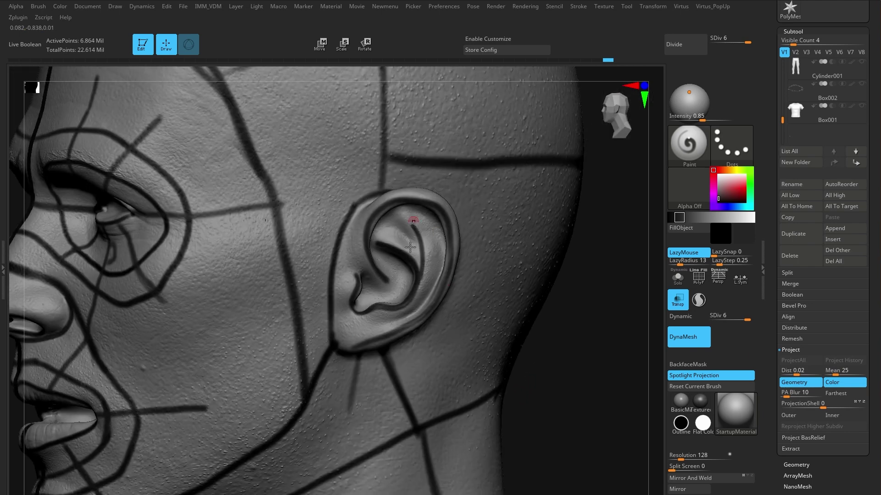
right_click_drag(433, 293, 590, 327)
left_click_drag(590, 326, 484, 254)
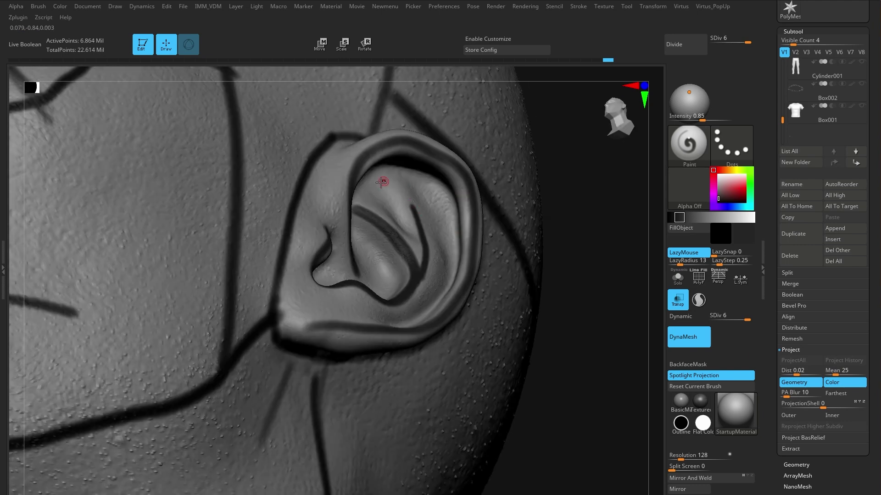
left_click_drag(427, 174, 449, 204)
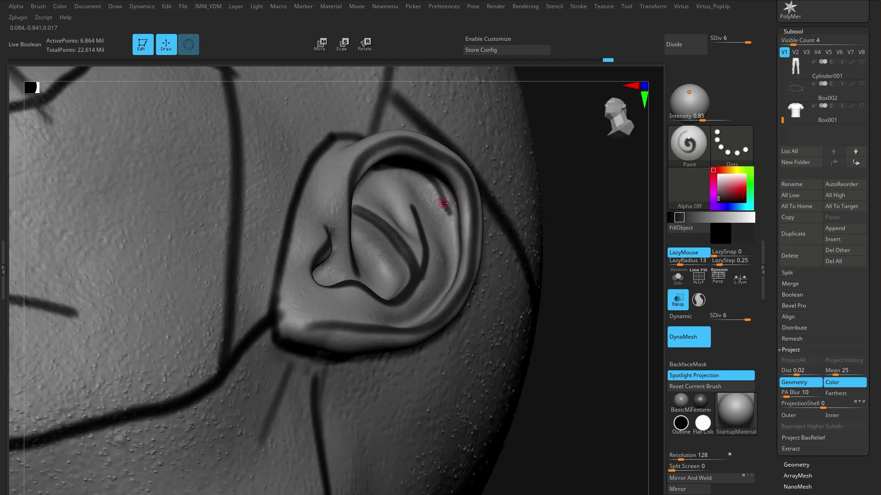
left_click_drag(574, 302, 546, 293)
key("ctrl+z")
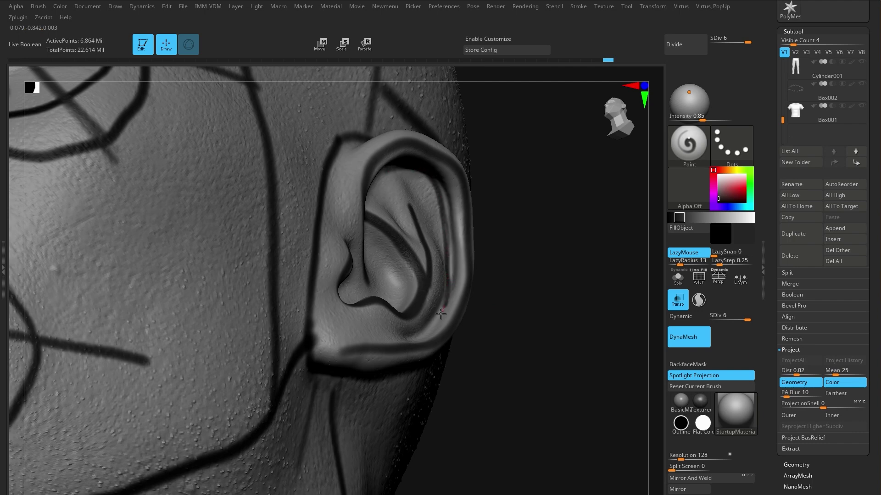
left_click_drag(498, 316, 429, 338)
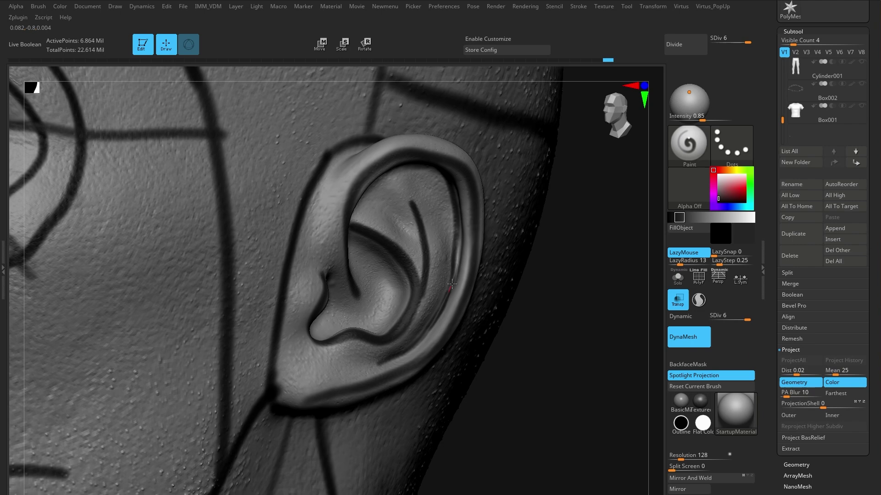
left_click_drag(581, 429, 452, 355, "alt")
left_click_drag(552, 404, 550, 406, "shift")
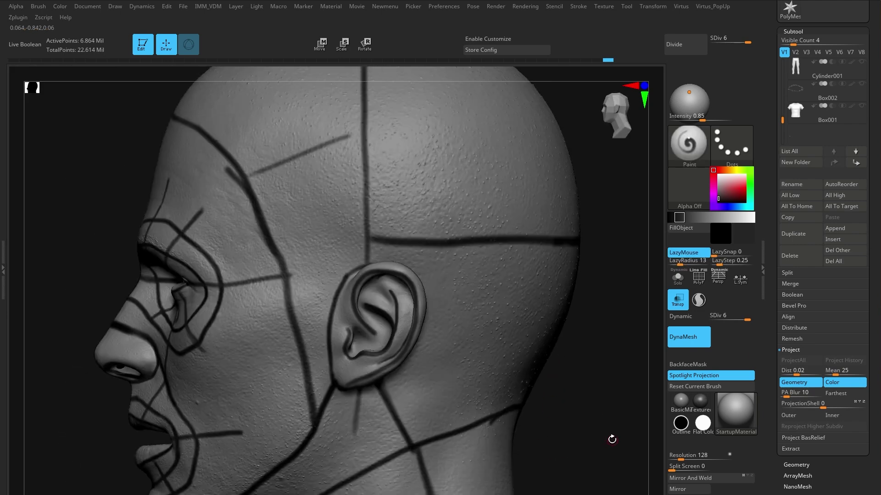